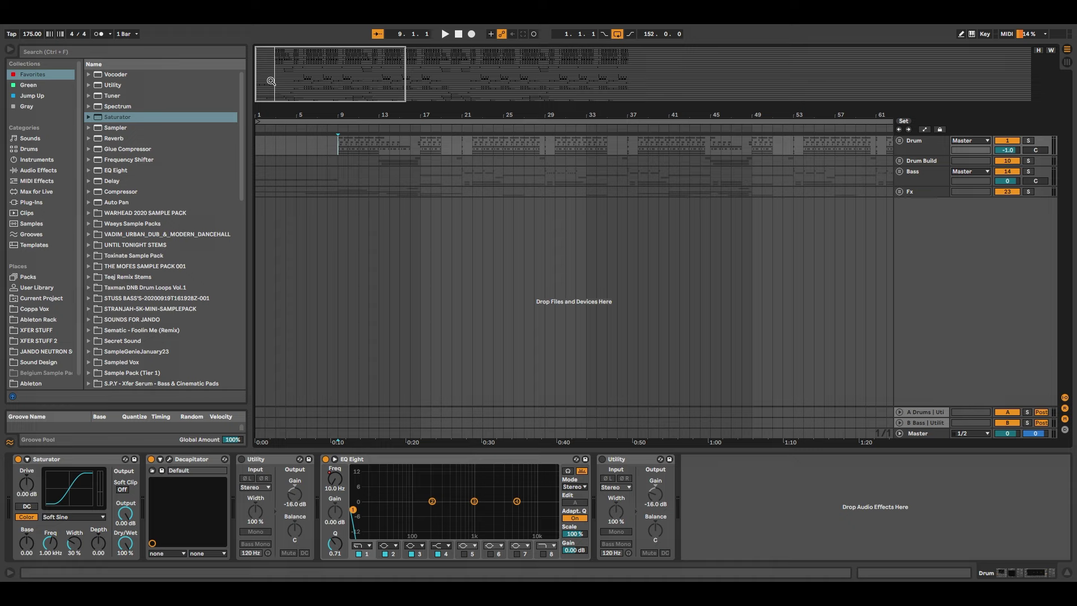
Play the arrangement from bar 9.
key("space")
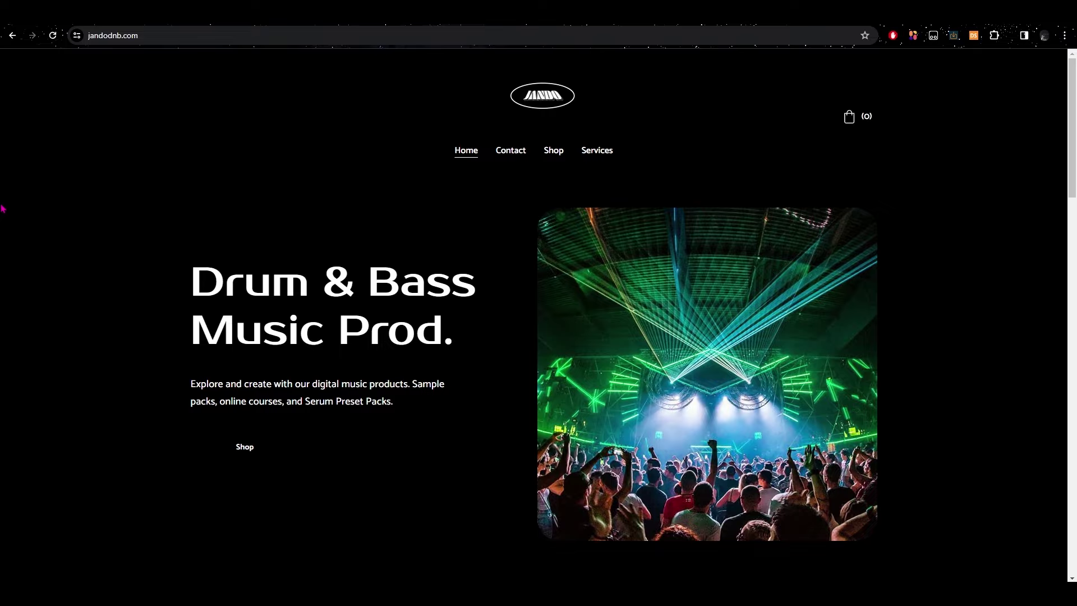
Switch to the browser and look over the jandodnb.com homepage down to the customer reviews.
scroll(284, 248, "down", 9)
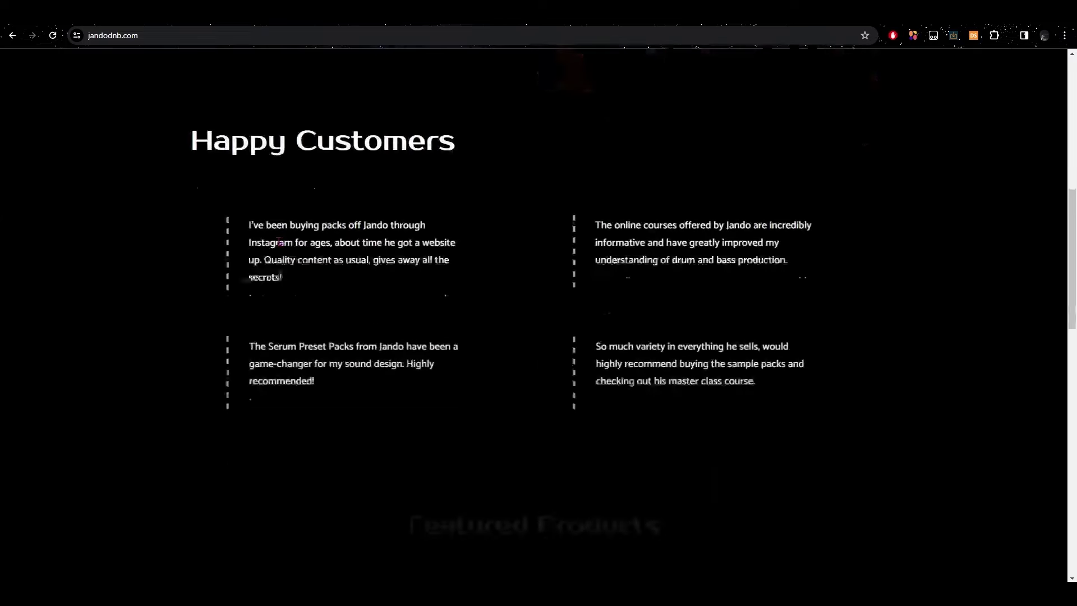
scroll(281, 240, "up", 6)
scroll(279, 239, "up", 3)
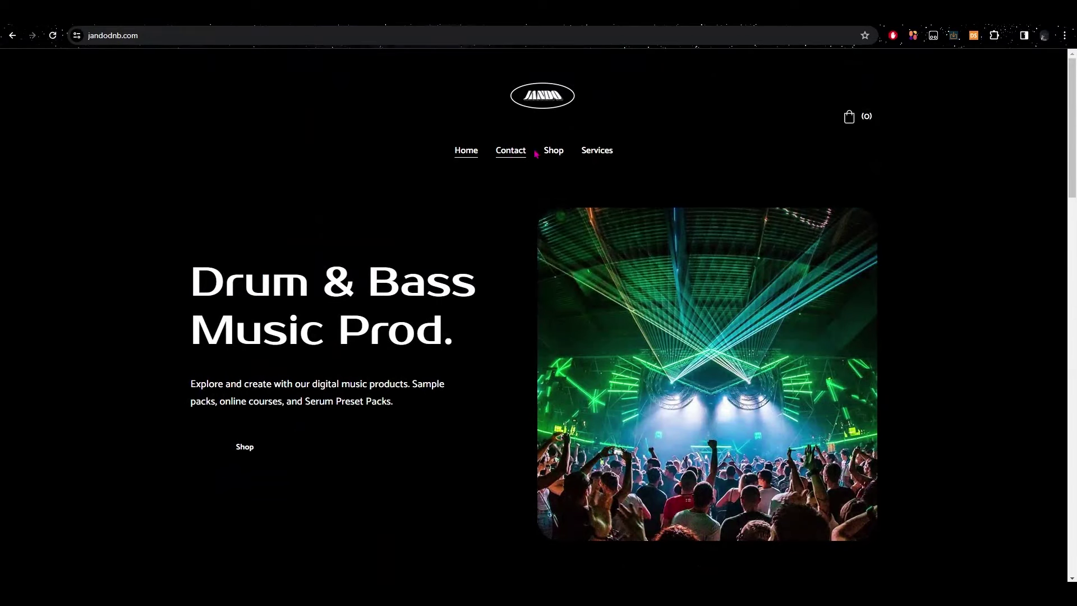
Open the website's shop and view the product listings from the first page through to the third.
left_click(553, 151)
scroll(370, 314, "down", 3)
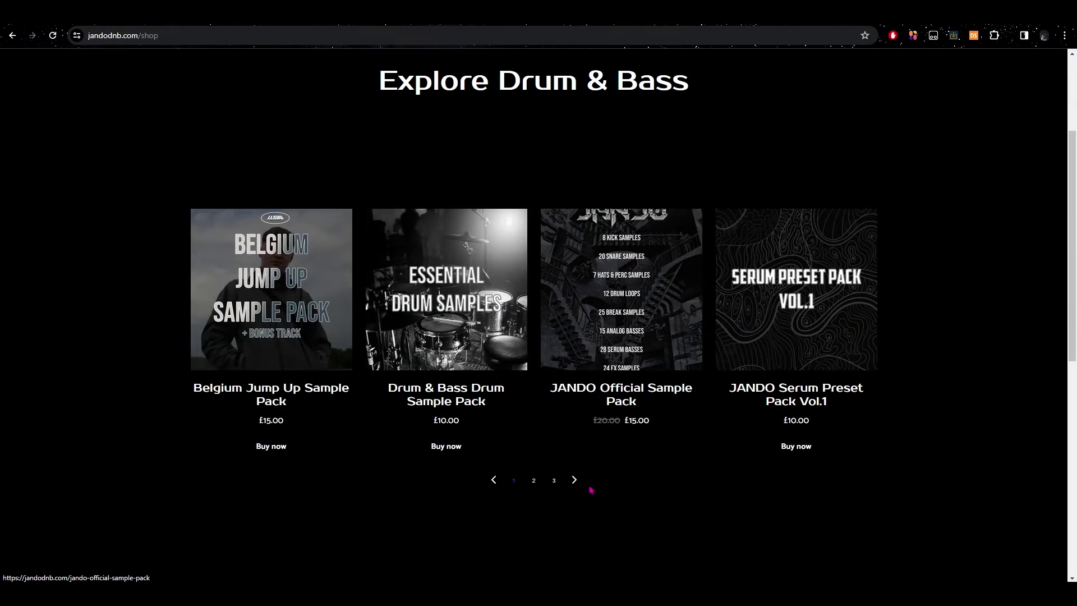
left_click(574, 480)
left_click(574, 480)
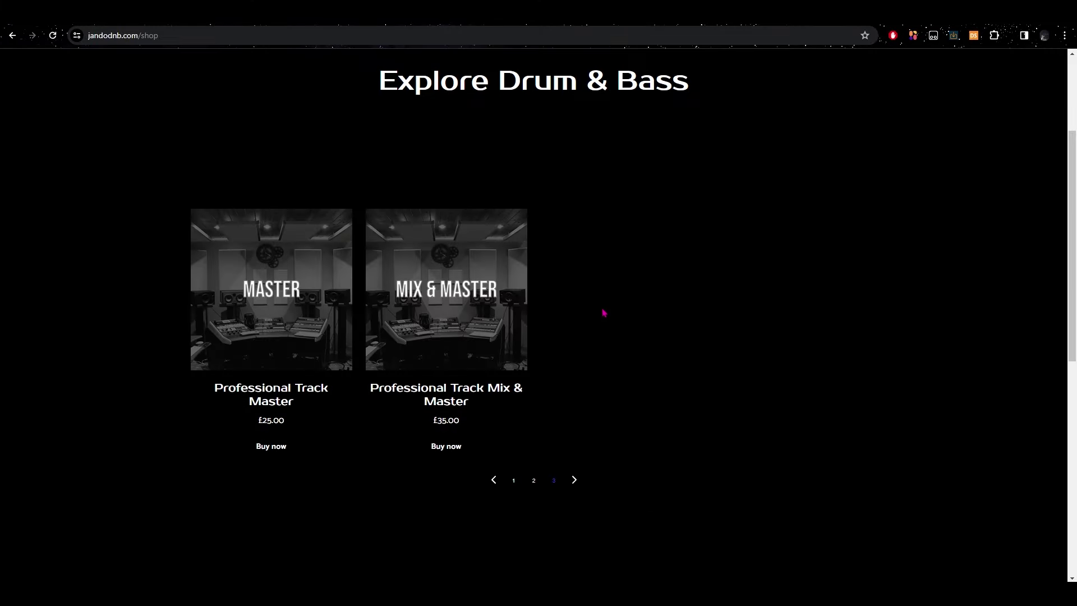
scroll(465, 334, "up", 3)
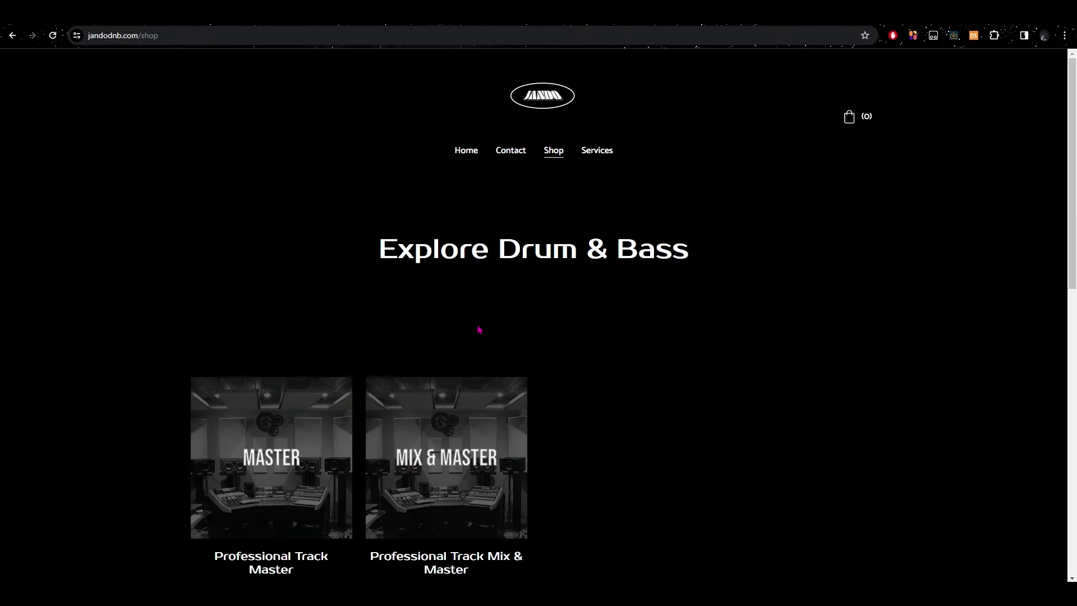
Open the website's services page and look over the mix and mastering offers.
left_click(594, 151)
scroll(493, 324, "down", 3)
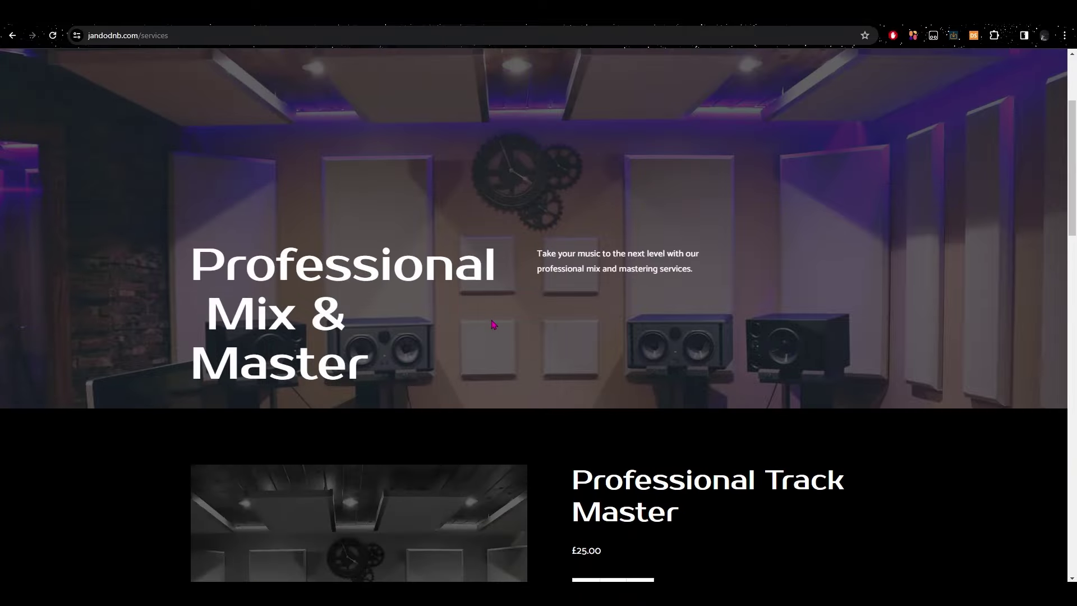
scroll(393, 289, "down", 15)
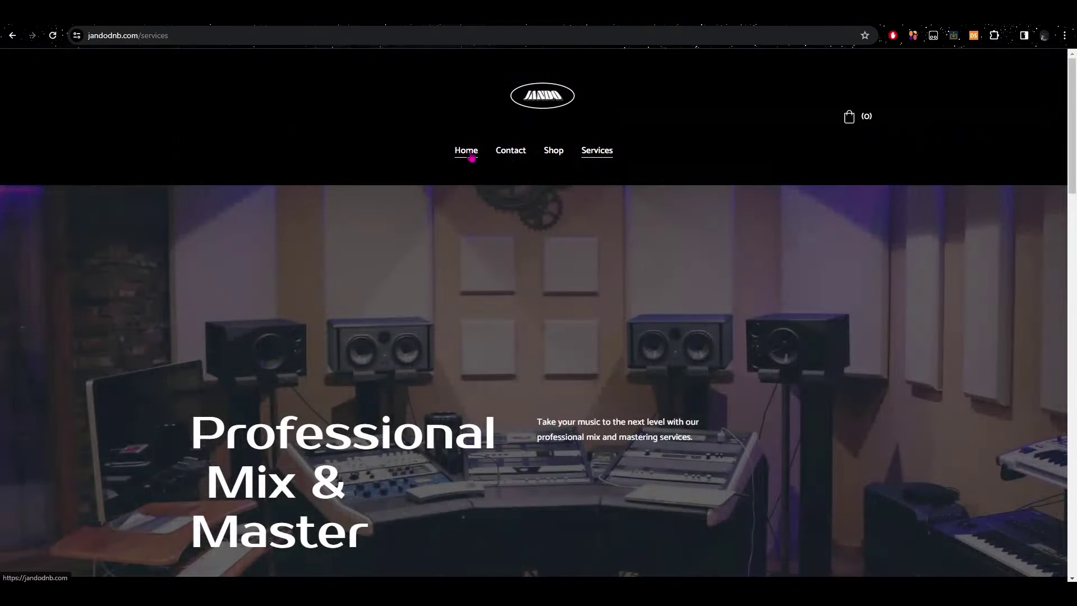
Return to the website's homepage and look over the featured products section.
left_click(471, 156)
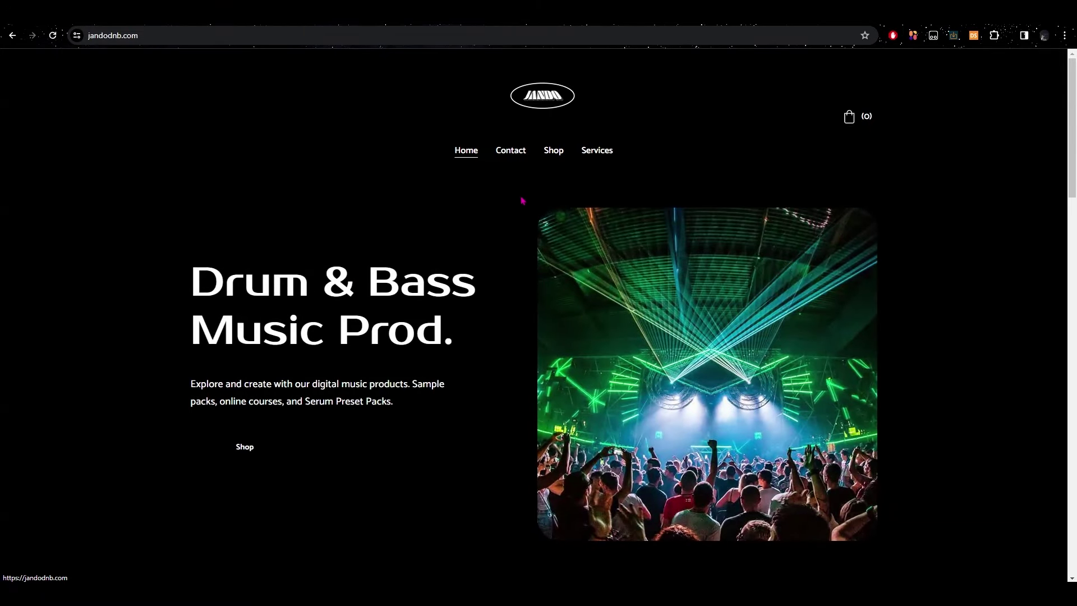
scroll(522, 200, "down", 12)
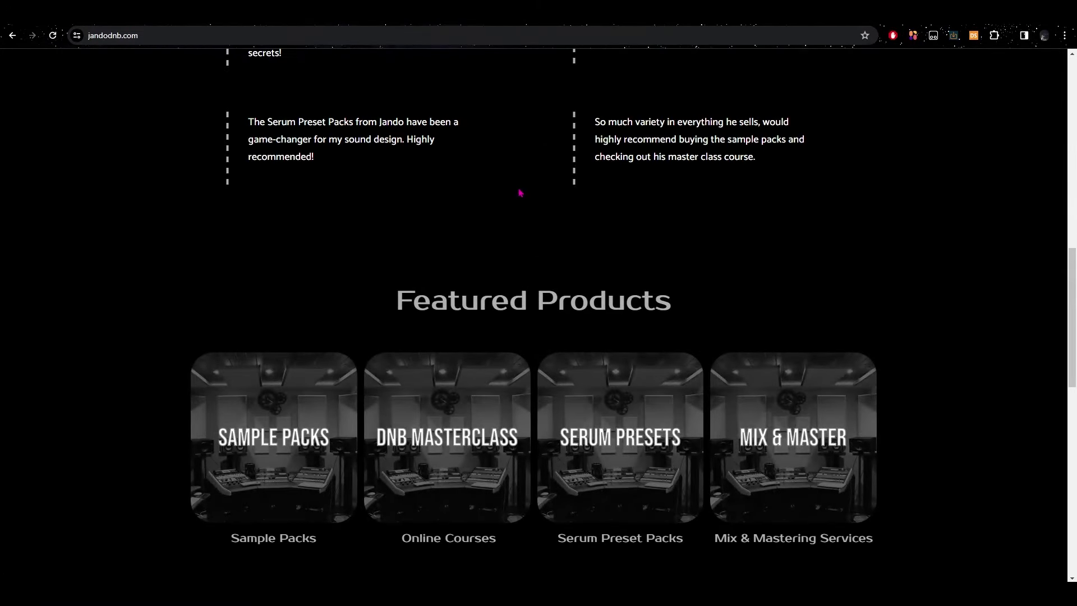
scroll(520, 195, "up", 12)
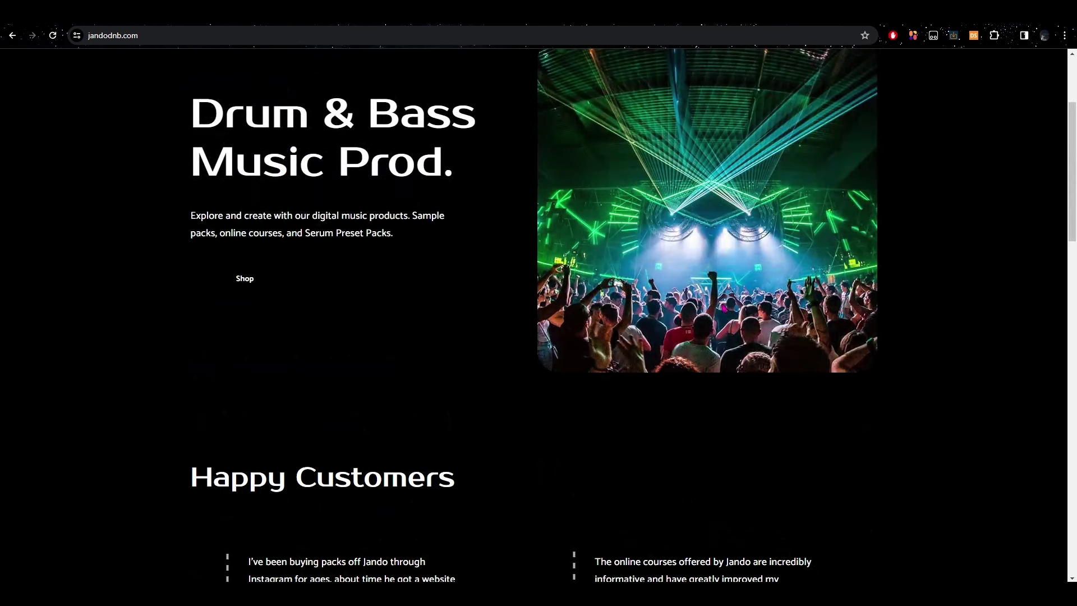
scroll(484, 238, "up", 3)
scroll(483, 236, "down", 1)
scroll(482, 228, "up", 1)
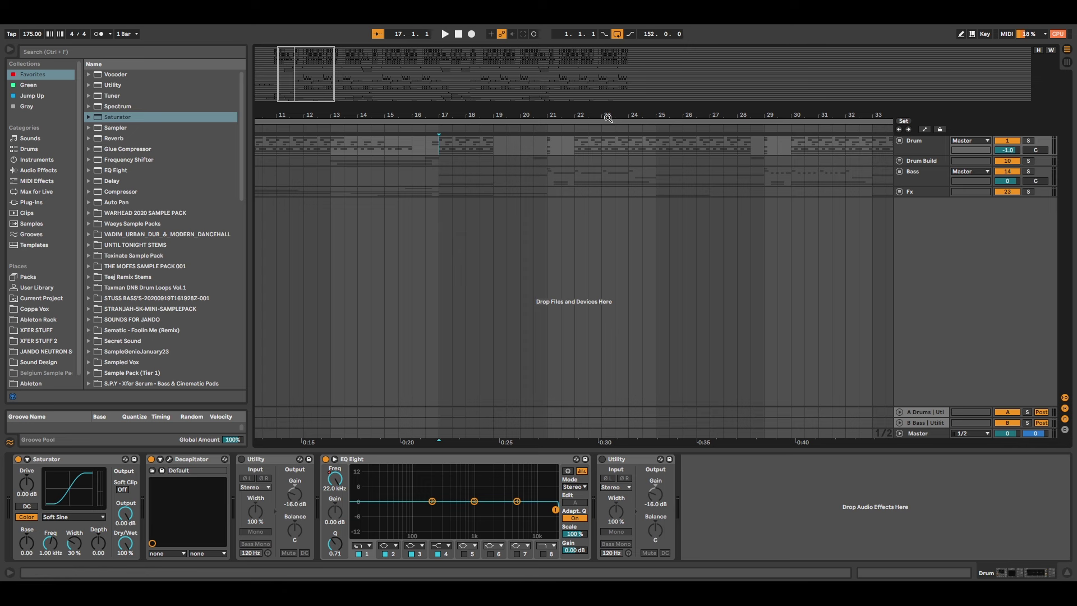
In the Live arrangement, select all groups from Drum to Fx and unfold them together.
left_click(925, 149)
left_click(915, 194, "shift")
left_click(900, 192)
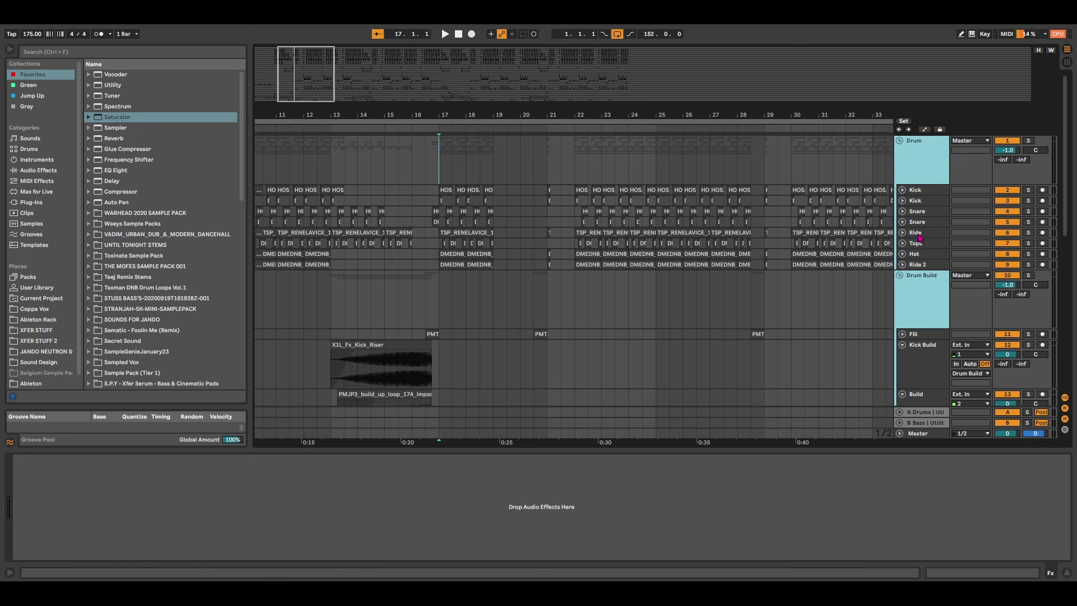
Examine the tracks inside the Drum, Drum Build, Bass and Fx groups one group at a time.
left_click(923, 155)
left_click(925, 292)
scroll(924, 224, "down", 3)
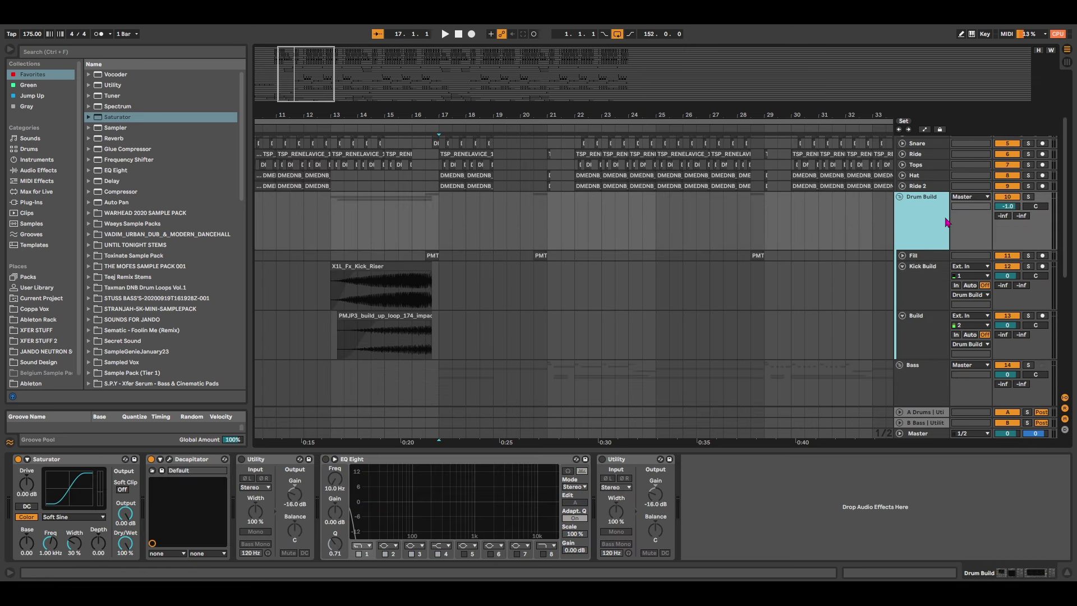
left_click(918, 229)
scroll(917, 230, "down", 1)
left_click(922, 321)
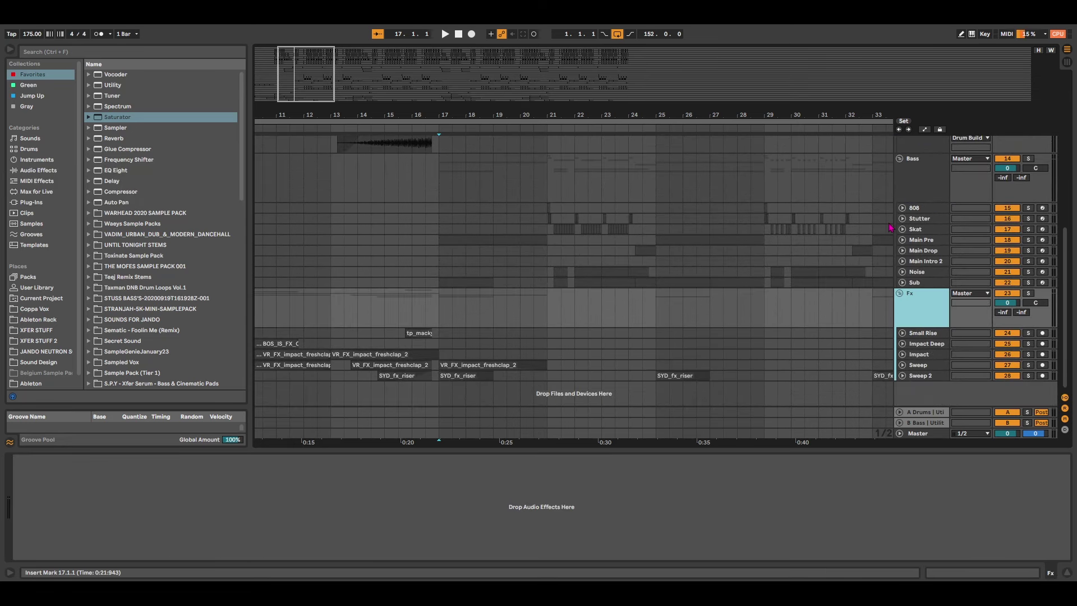
scroll(915, 208, "up", 5)
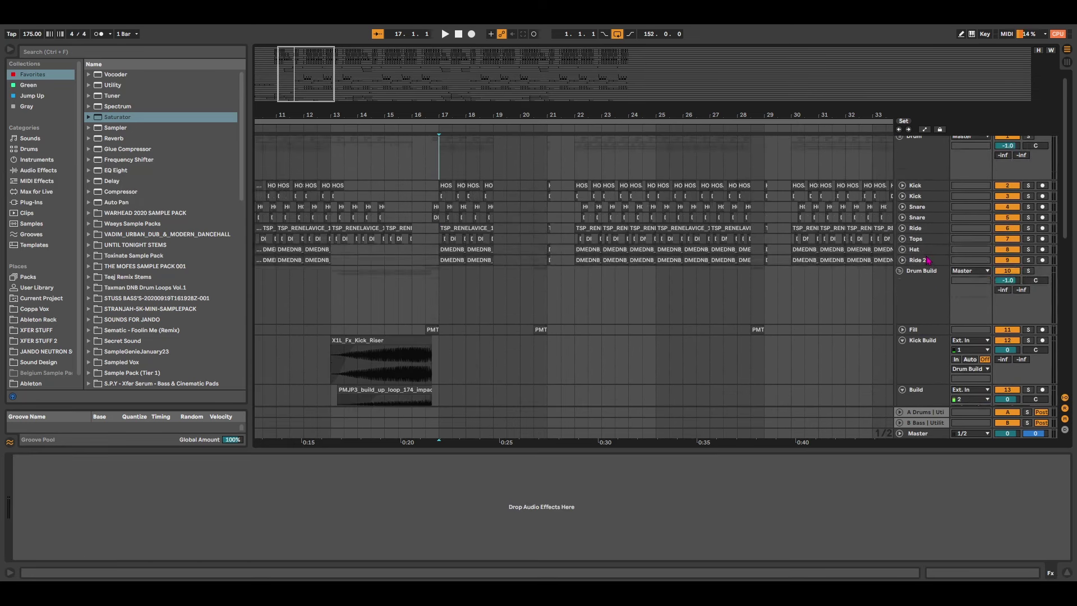
Fold the Drum Build, Bass and Fx groups, leaving the Drum group unfolded.
left_click(902, 285)
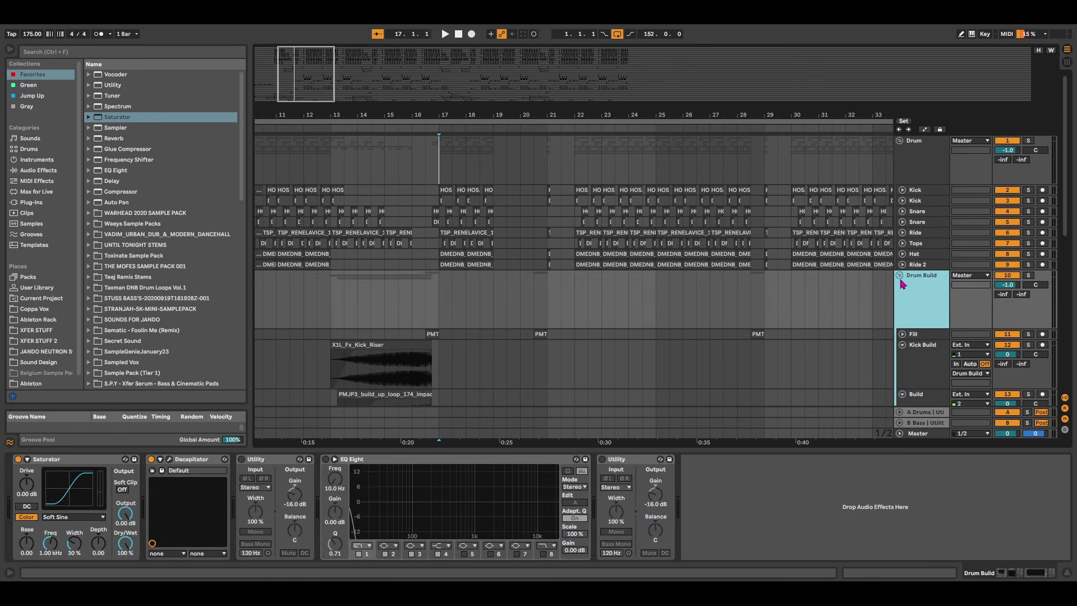
left_click(899, 275)
left_click(899, 286)
left_click(899, 307)
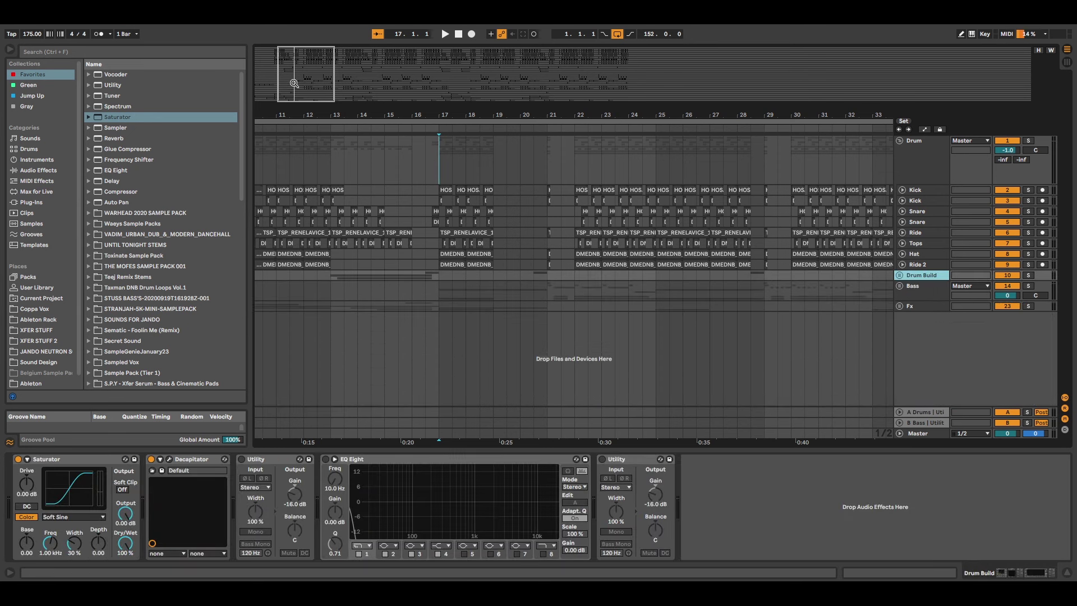
Select the intro drum clips from bar 9 through bar 15, and place the insert marker at bar 9 on the Drum group.
mouse_move(365, 117)
left_mouse_down()
mouse_move(359, 135)
mouse_move(365, 118)
left_mouse_up()
left_click(453, 179)
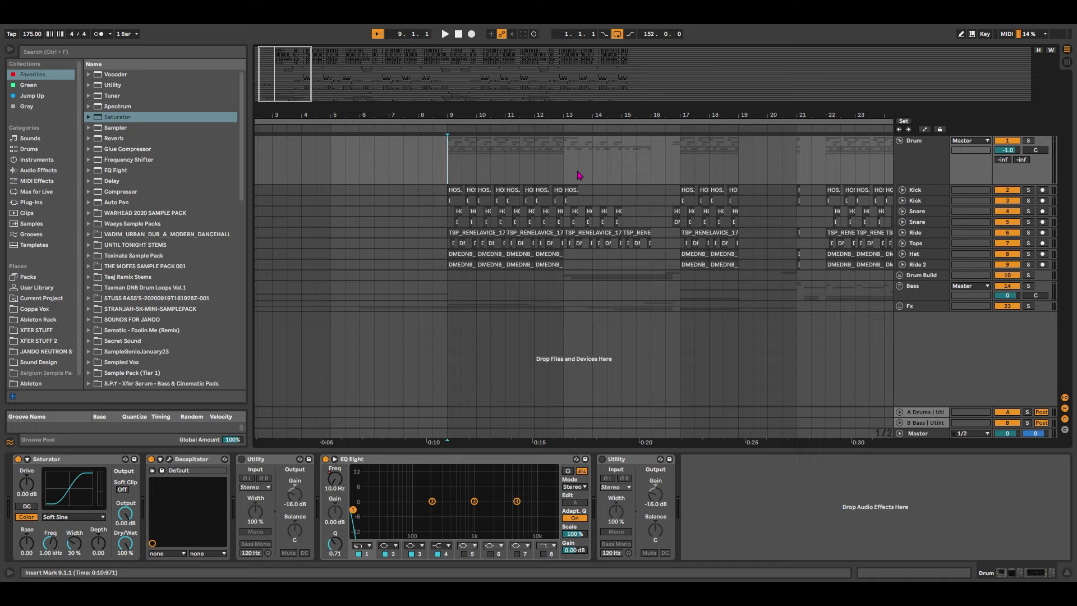
left_click(573, 168)
scroll(573, 168, "up", 2)
mouse_move(403, 163)
left_mouse_down()
mouse_move(568, 249)
mouse_move(682, 270)
left_mouse_up()
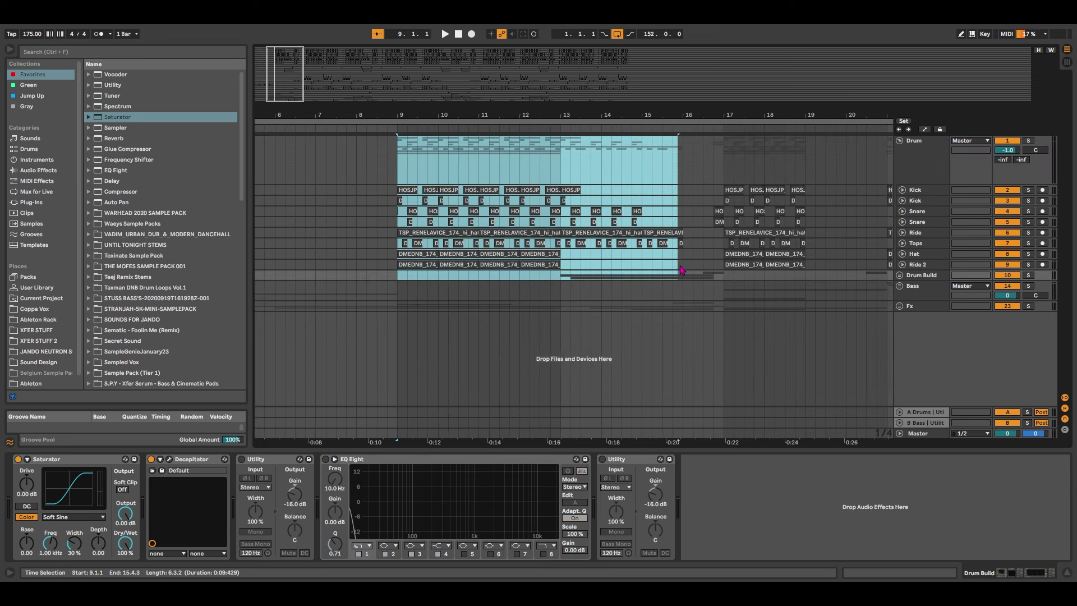
left_click(402, 174)
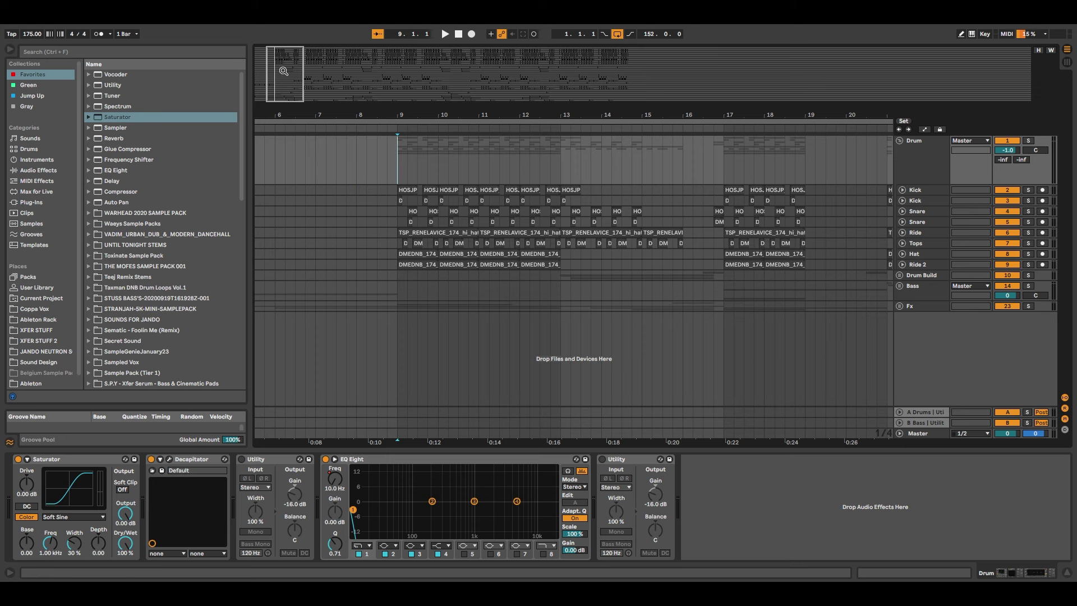
Place the insert marker at bar 17 on the Drum group and set the Master volume to -7.0 dB.
mouse_move(285, 71)
left_mouse_down()
mouse_move(313, 74)
mouse_move(348, 109)
left_mouse_up()
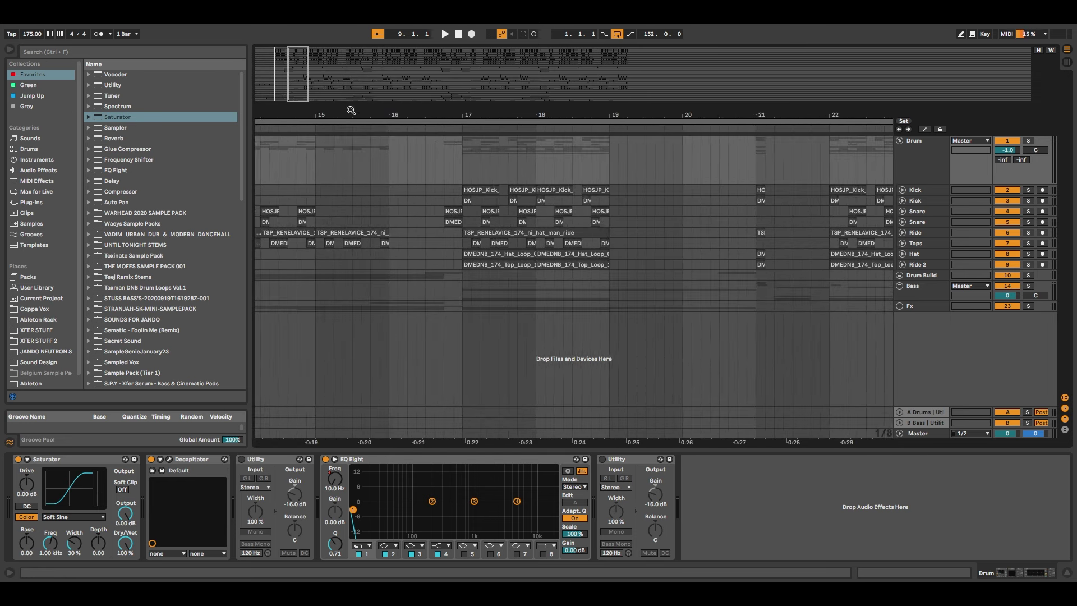
left_click(463, 167)
left_click(900, 433)
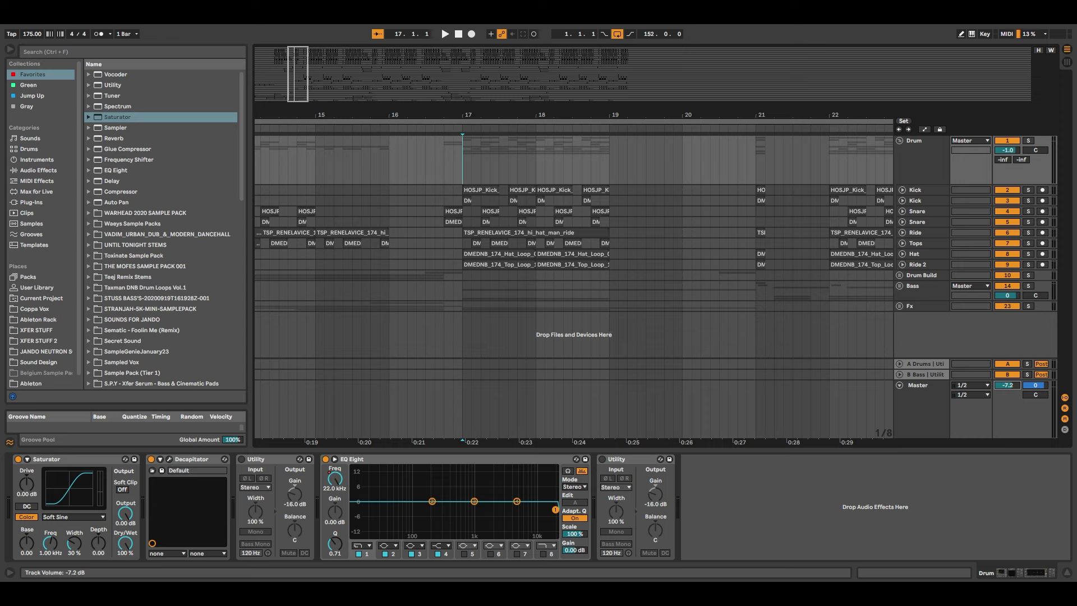
left_click(900, 385)
left_click_drag(297, 76, 297, 115)
left_click(476, 171)
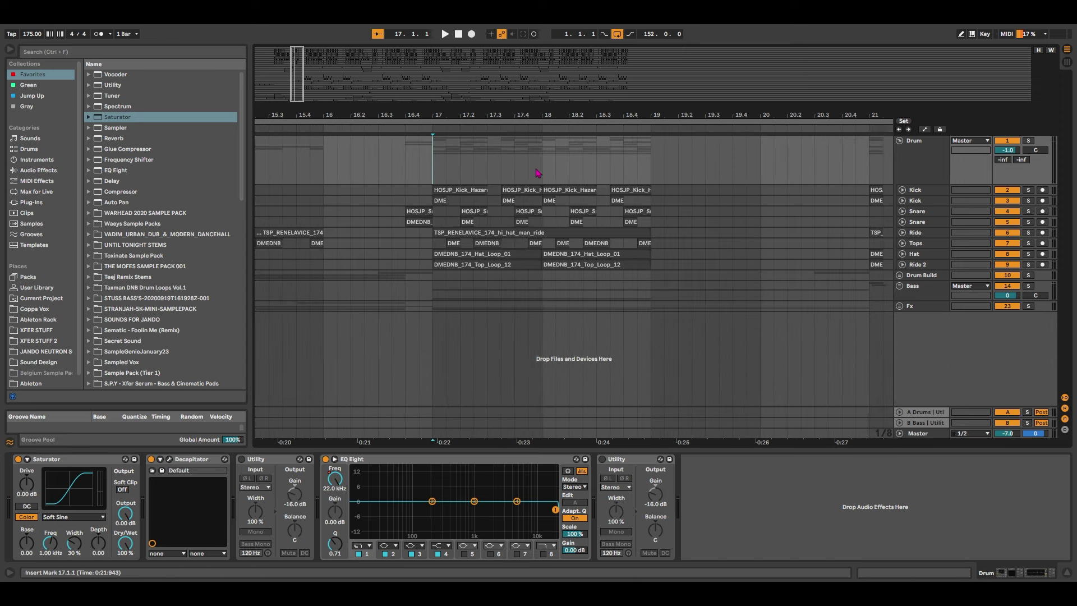
scroll(395, 178, "right", 2)
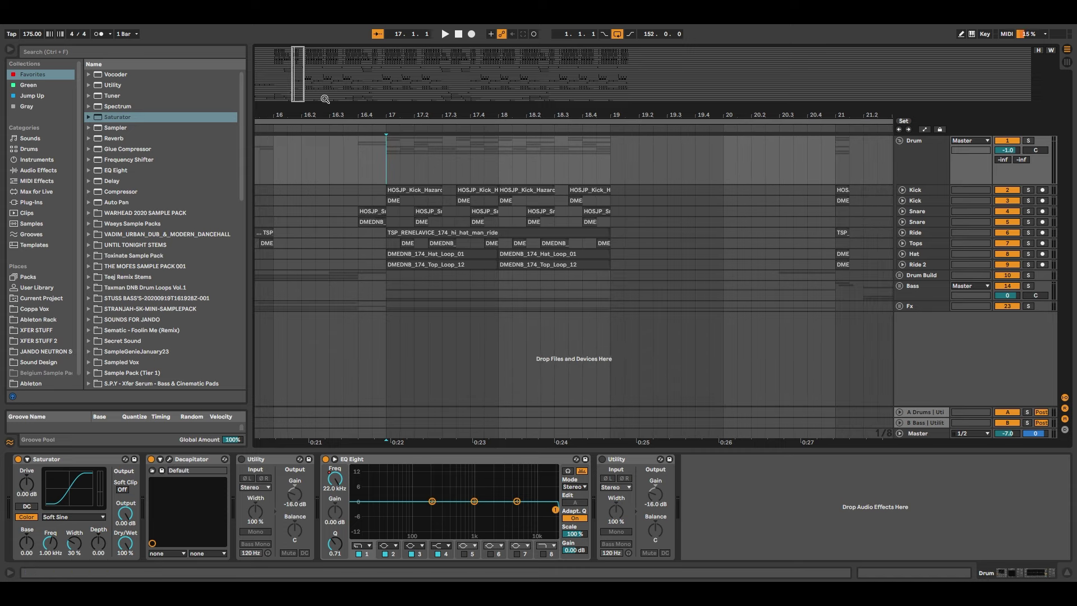
Audition each of the two Kick tracks in solo from bar 17, one after the other, and clear the solo.
left_click(399, 189)
key("space")
scroll(483, 196, "left", 3)
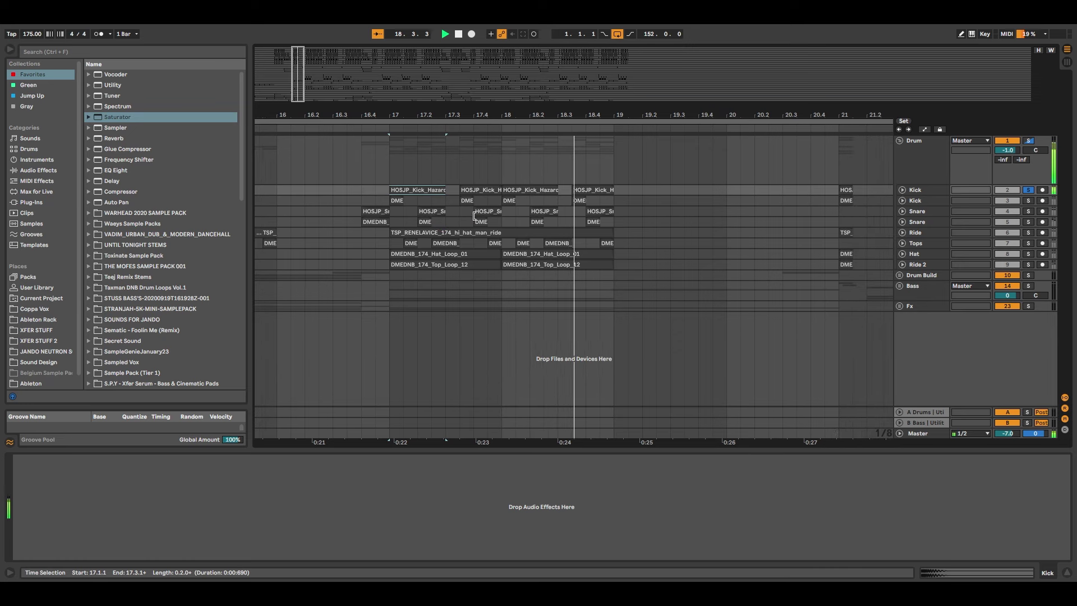
left_click(384, 203)
key("space")
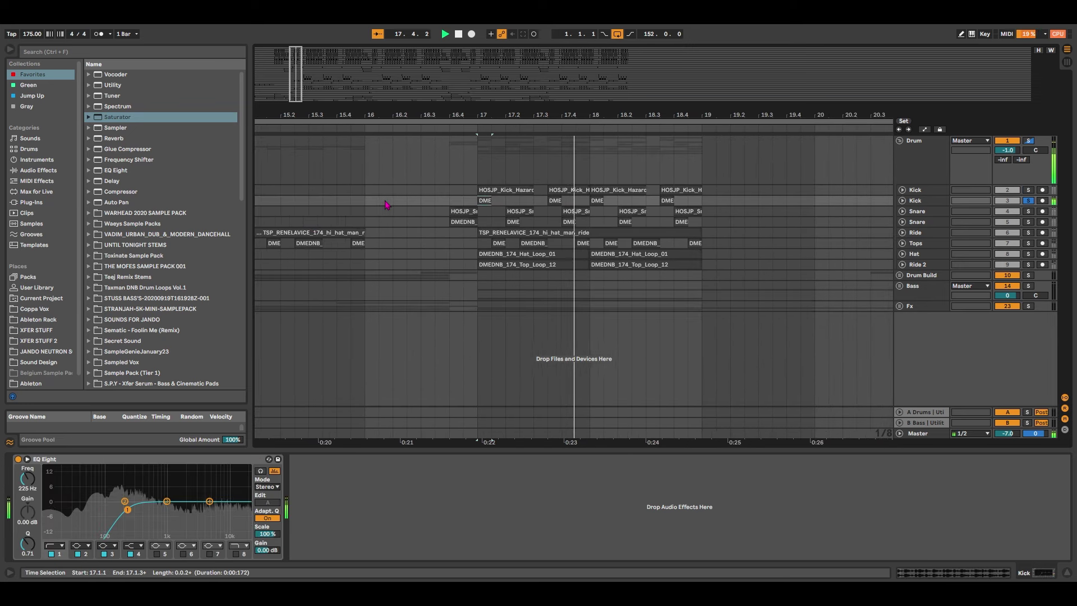
key("space")
key("s")
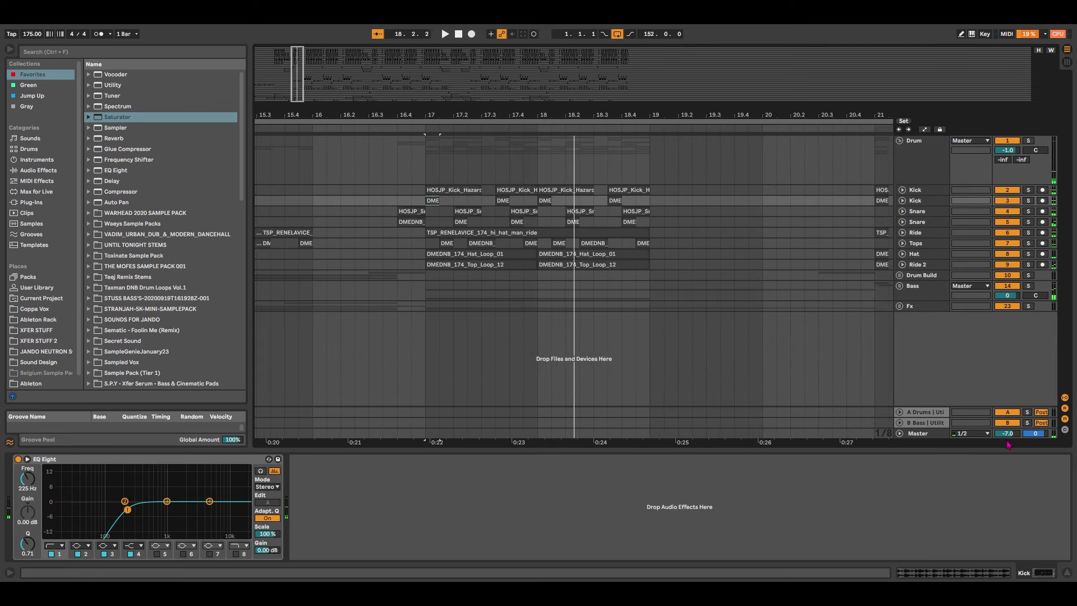
Set the Master volume to -4.0 dB and unfold both Kick tracks to show their waveforms.
mouse_move(1007, 434)
left_mouse_down()
mouse_move(1007, 421)
mouse_move(1008, 430)
left_mouse_up()
left_click(902, 190)
left_click(902, 239)
Select the first Kick track's clips from bar 17 to bar 19 and play them in solo.
left_click(453, 190)
left_click(641, 191, "shift")
key("s")
key("space")
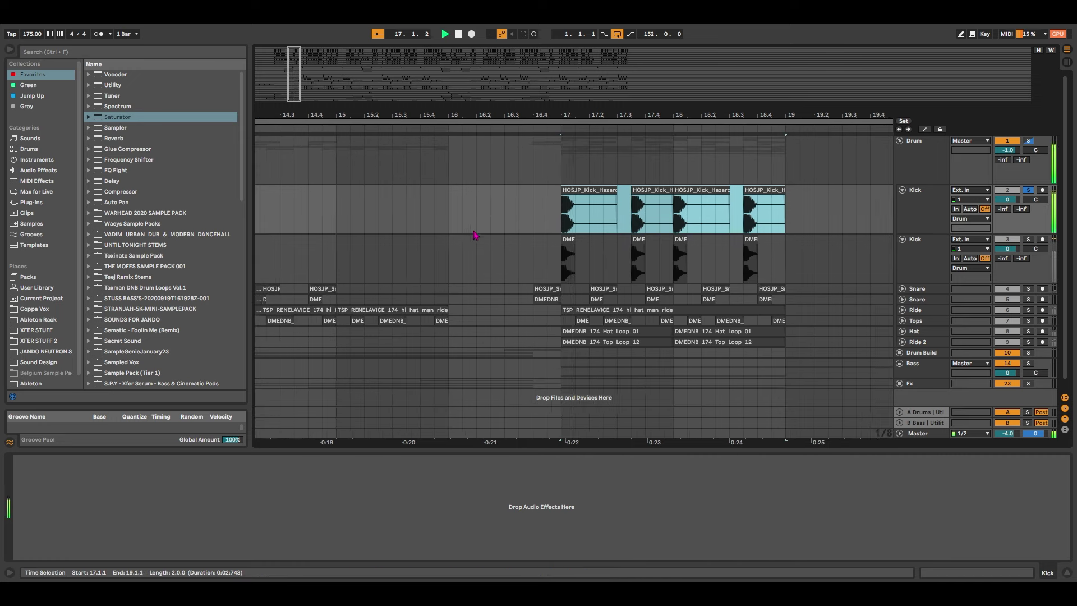
Select the clips of both Kick tracks from bar 17 to bar 19 and play the two layers together in solo.
key("space")
left_click_drag(523, 214, 742, 262)
key("s")
key("space")
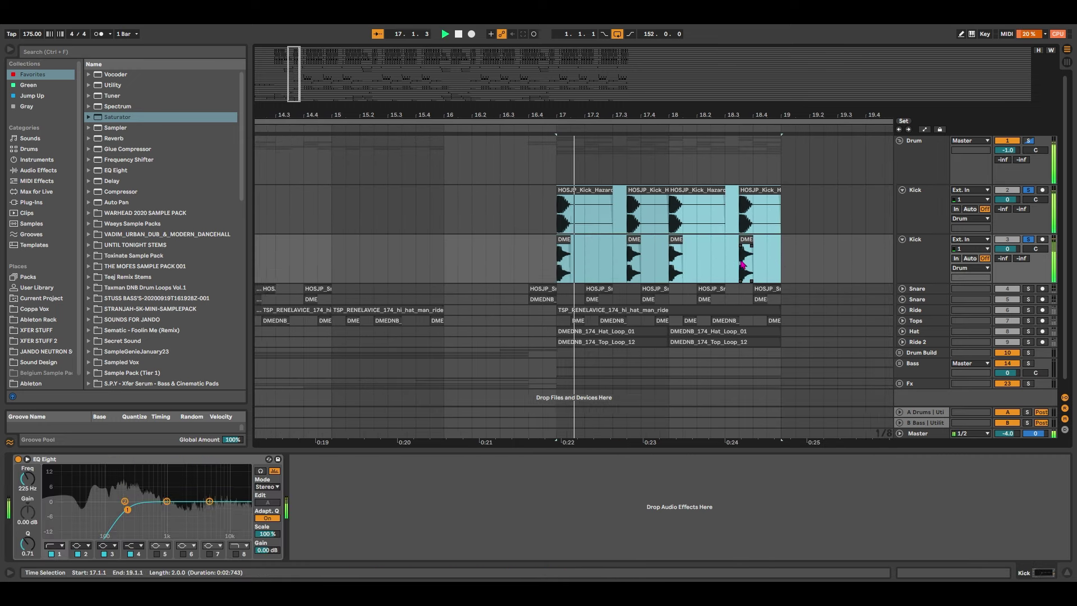
key("space")
key("space")
key("space")
key("space")
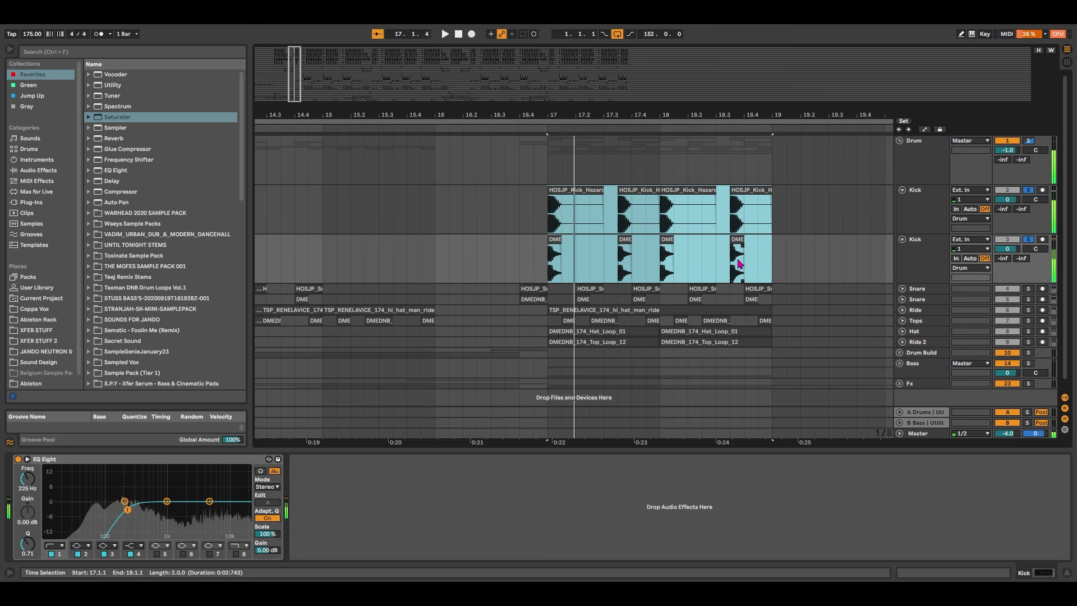
key("space")
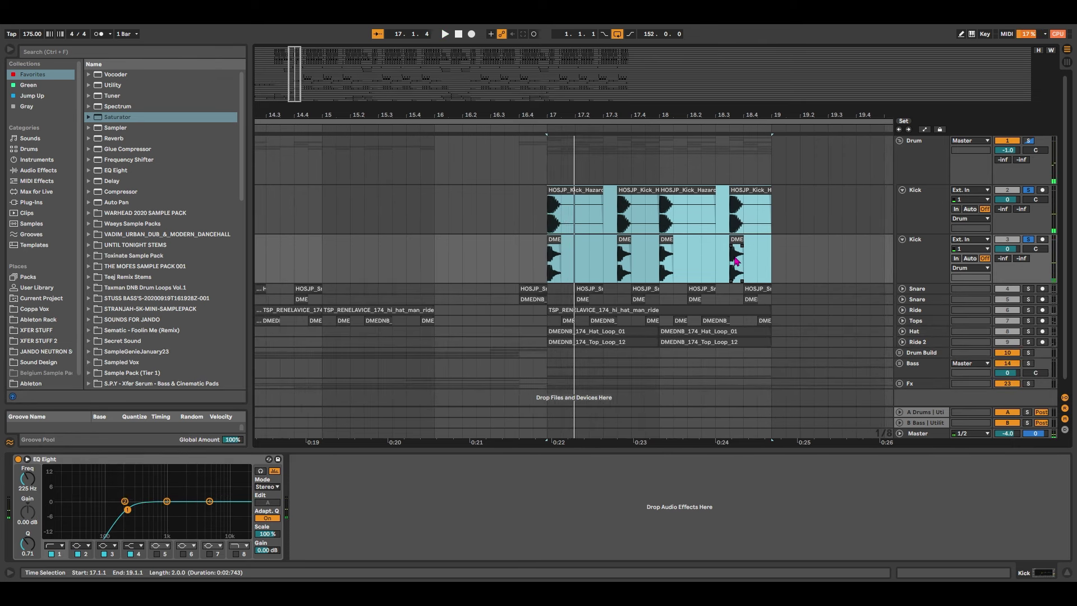
Select the second Kick track's clip at bar 17 and switch off the EQ Eight on that track.
key("plus")
left_click(495, 242)
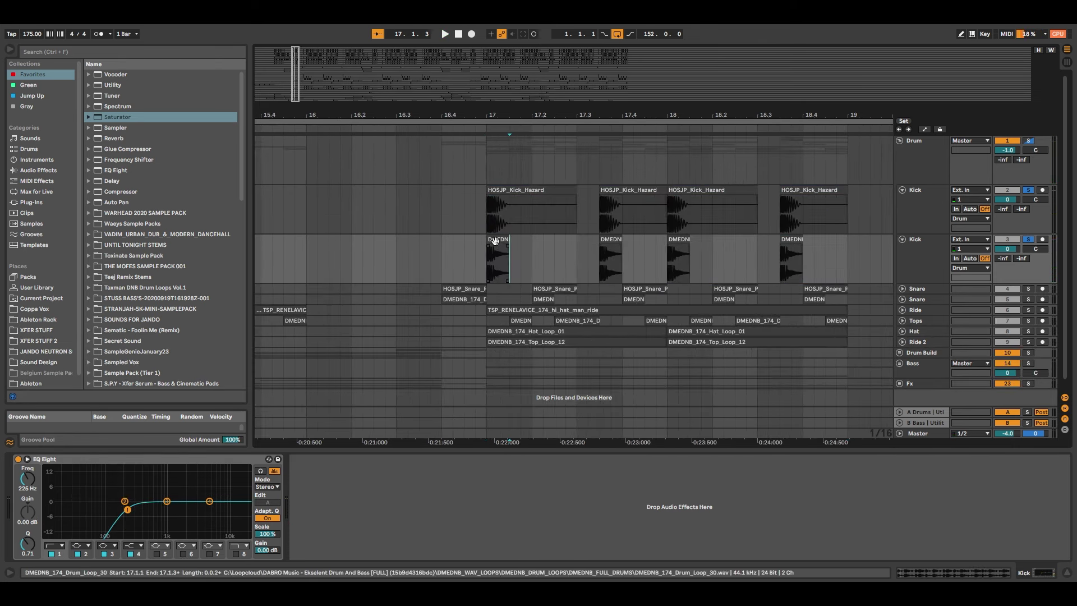
left_click(495, 240)
left_click(116, 477)
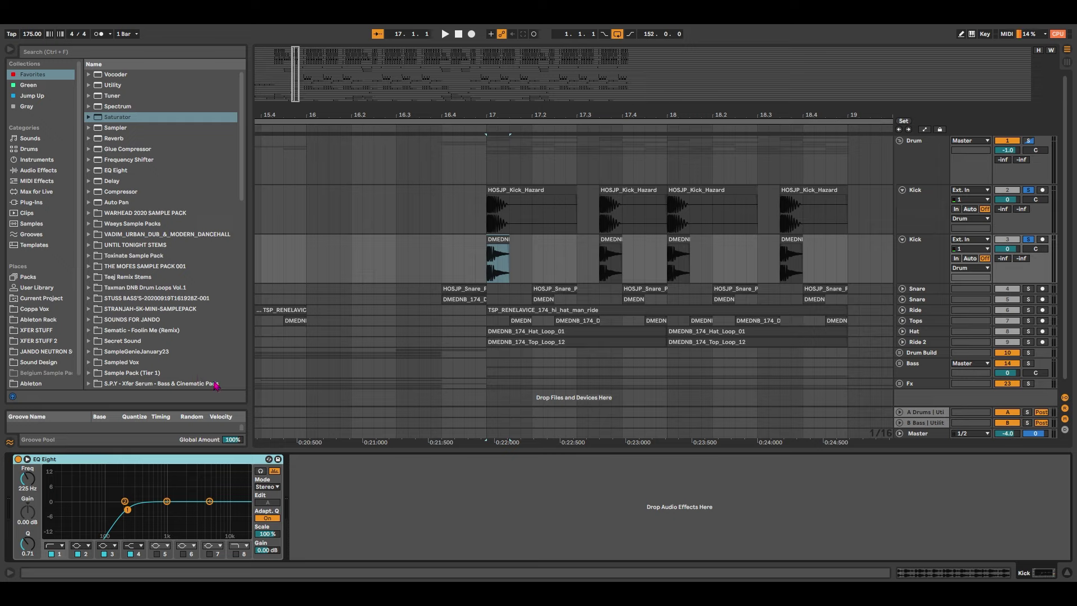
left_click(18, 459)
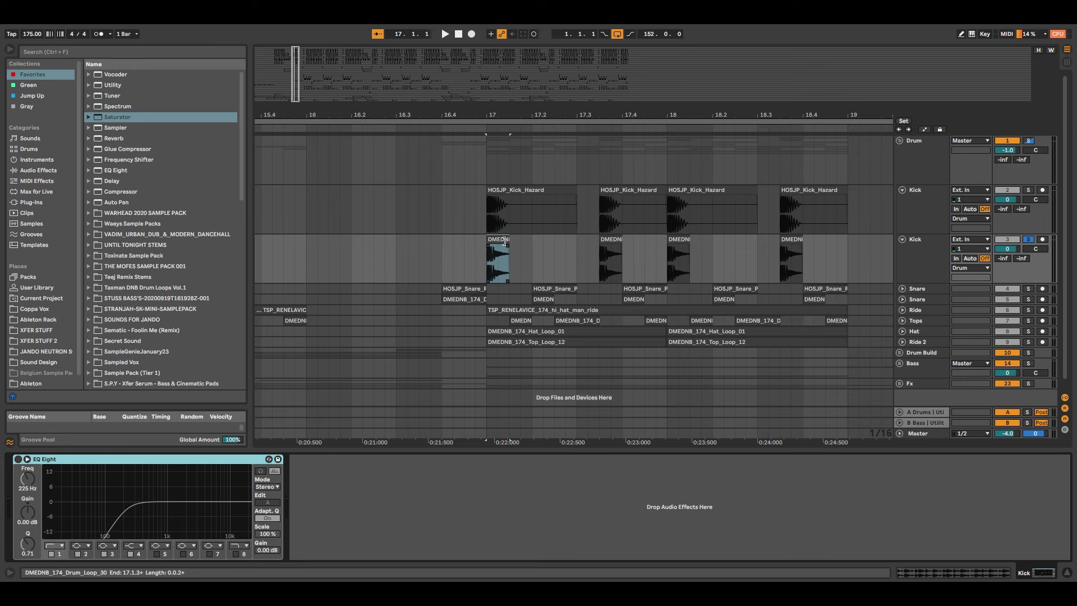
Play the second Kick track's clip at bar 17 in solo, with its EQ Eight off, and switch the EQ Eight back on.
left_click(487, 240)
key("space")
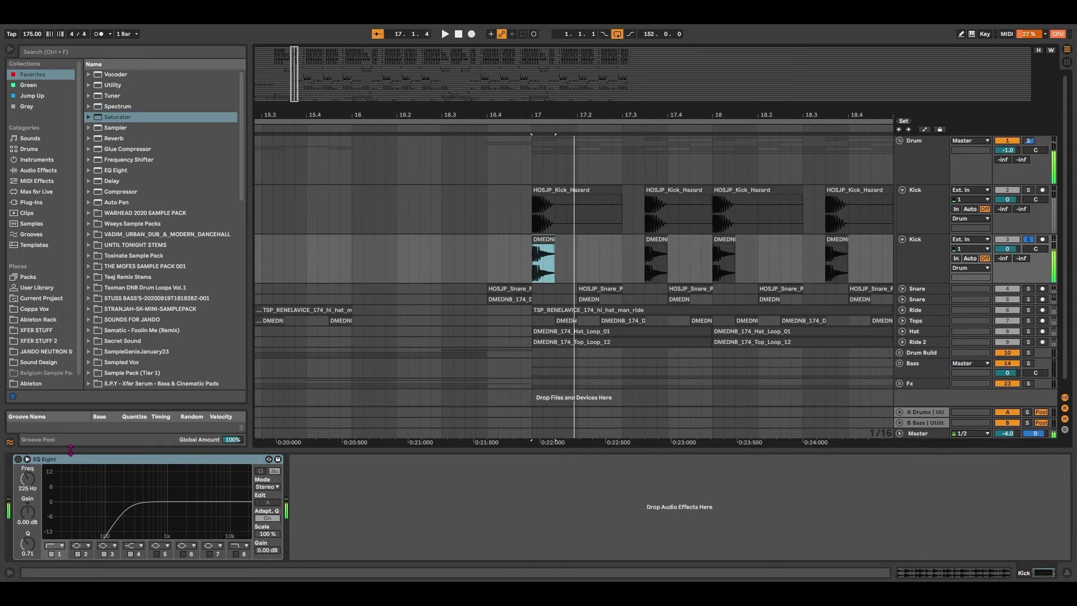
left_click(18, 459)
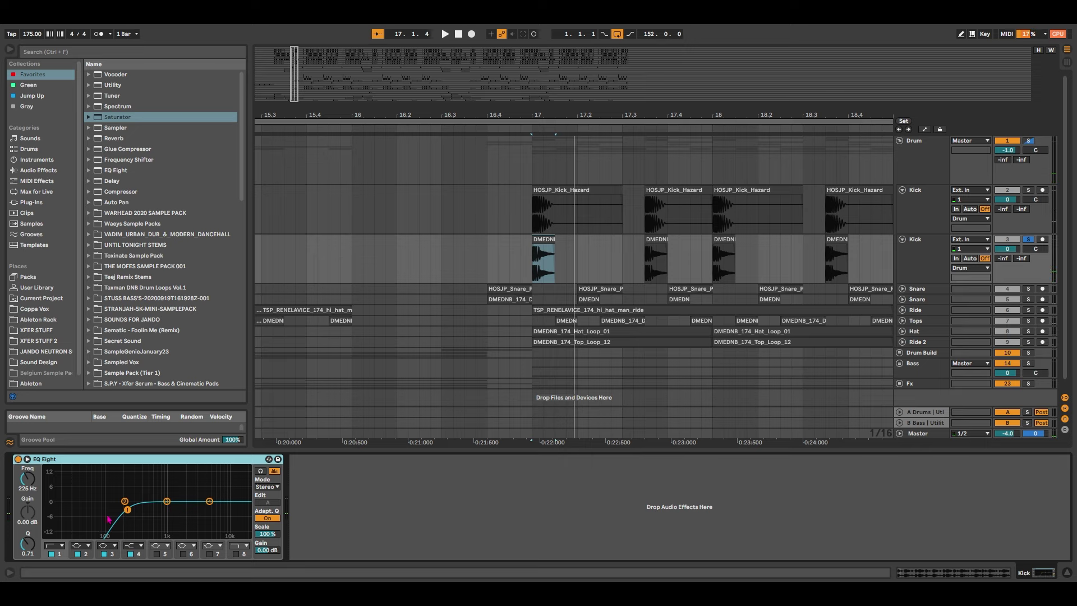
Replay the second kick with its EQ active, and play both Kick layers together in solo over 17.1 to 17.3.
key("space")
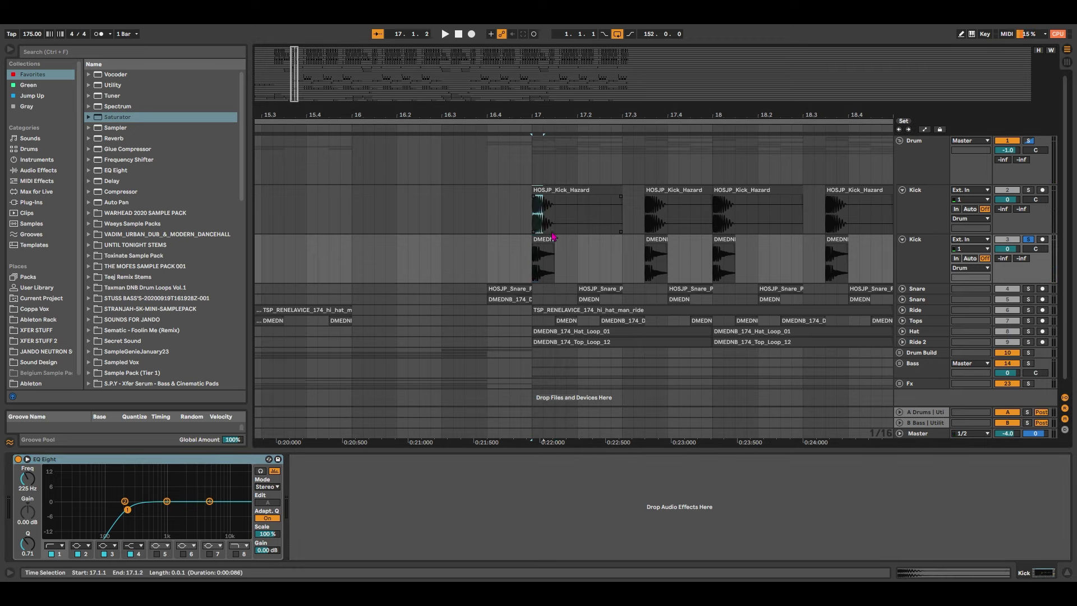
left_click_drag(537, 238, 631, 215)
key("space")
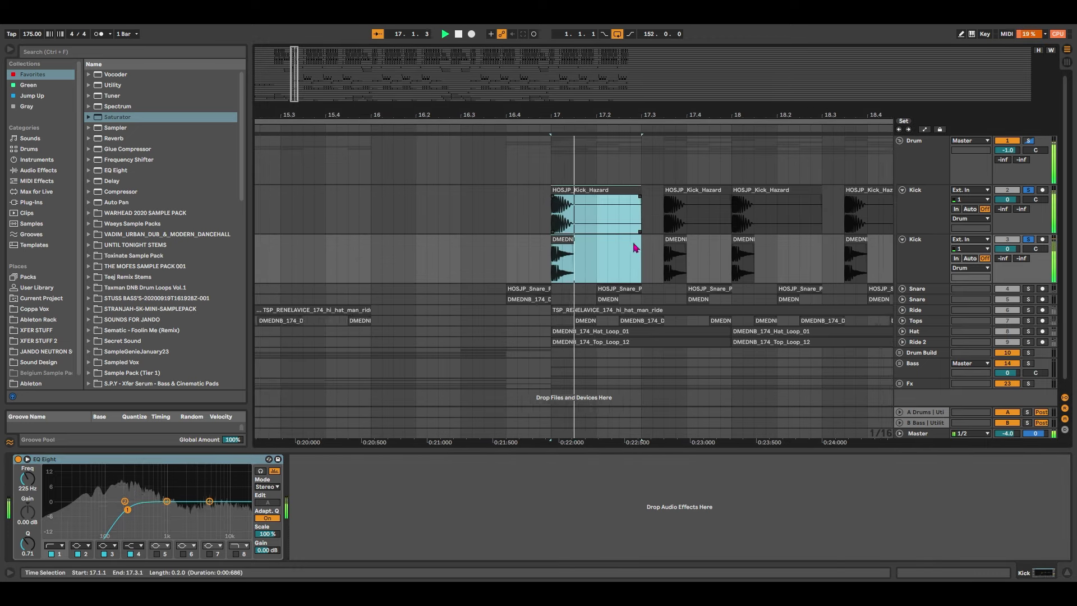
Unfold both Snare tracks to show their waveforms.
left_click(902, 299)
left_click(901, 289)
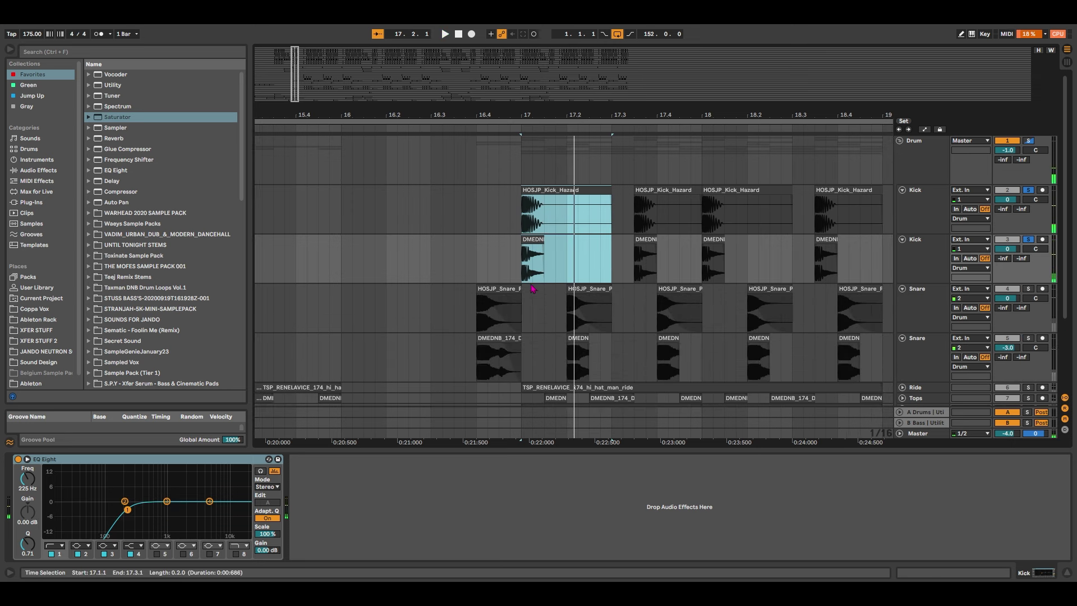
scroll(534, 288, "down", 1)
left_click_drag(294, 85, 297, 80)
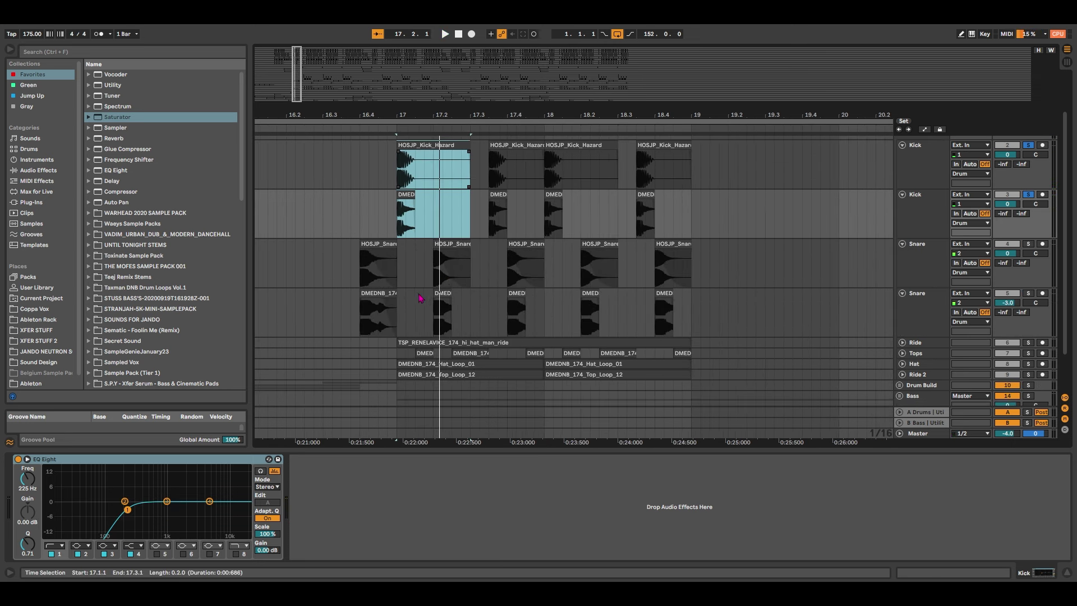
Solo the first Snare track and play it from 17.2.
left_click(434, 270)
key("s")
key("space")
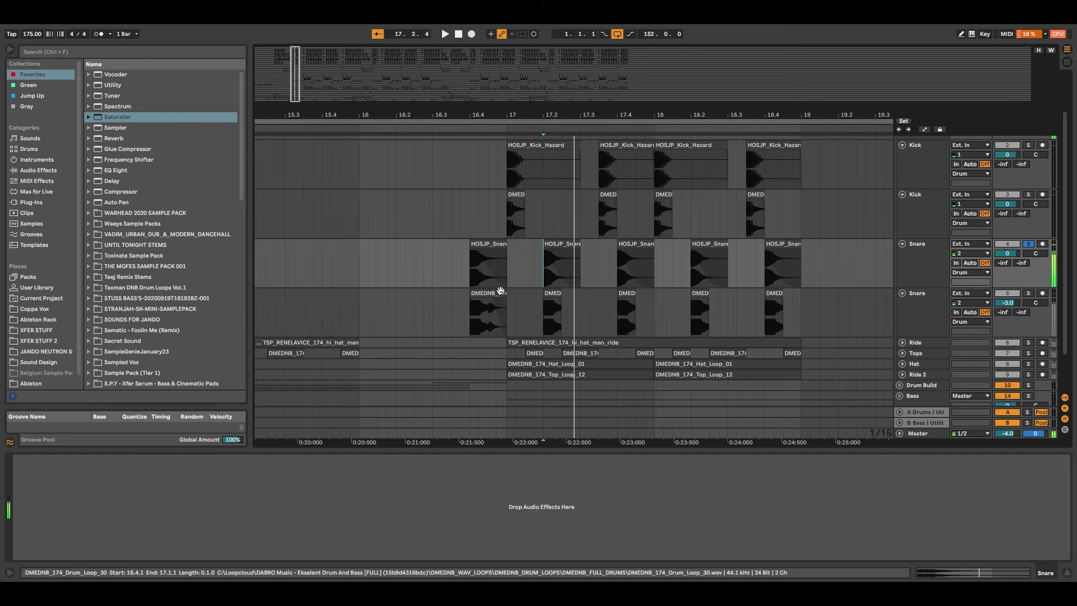
key("space")
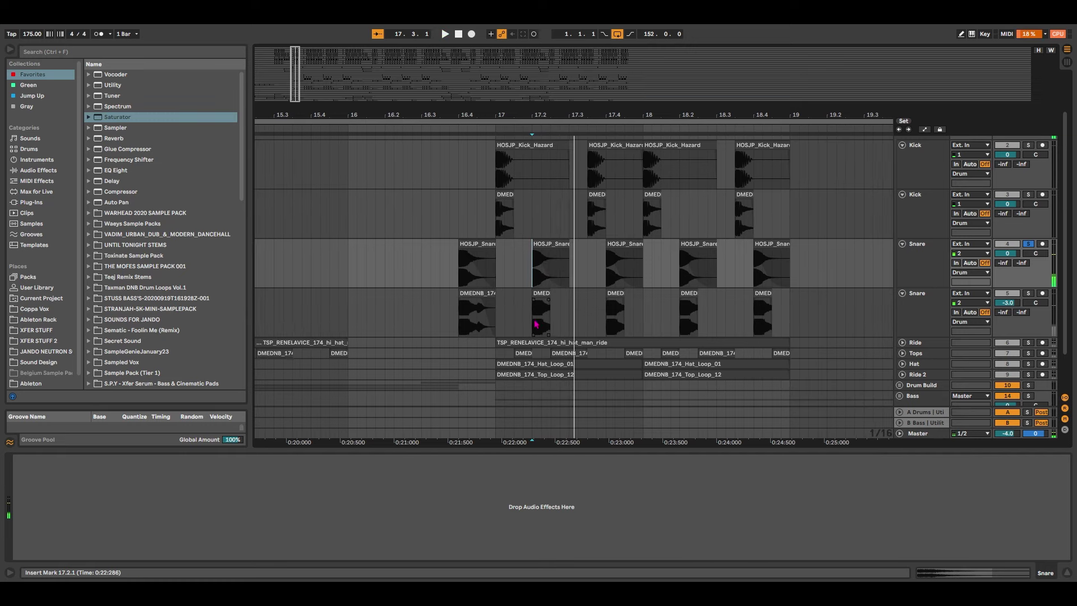
Solo the second Snare track and play it from 17.2.
left_click(533, 308)
key("s")
key("space")
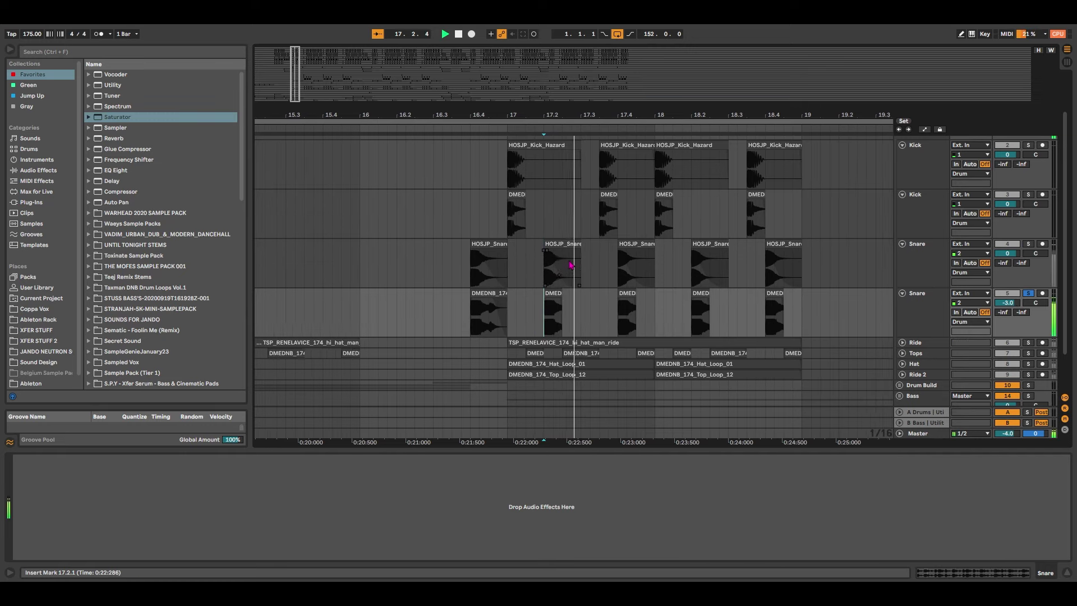
key("space")
Select the clips of both Snare tracks from bar 17 to bar 19 and play the two layers together in solo.
left_click_drag(499, 263, 796, 308)
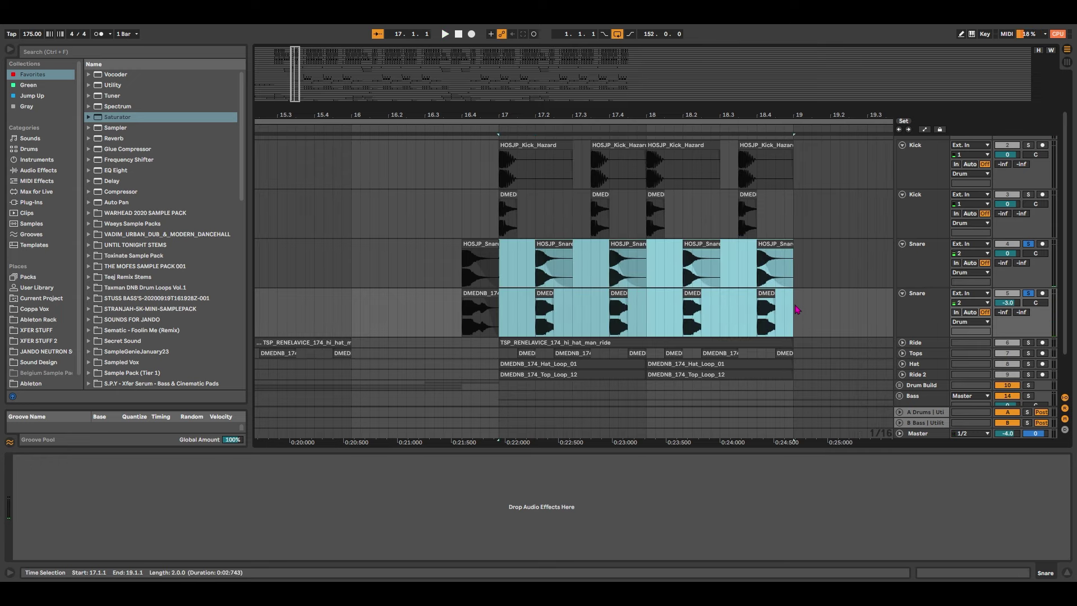
left_click_drag(294, 76, 381, 157)
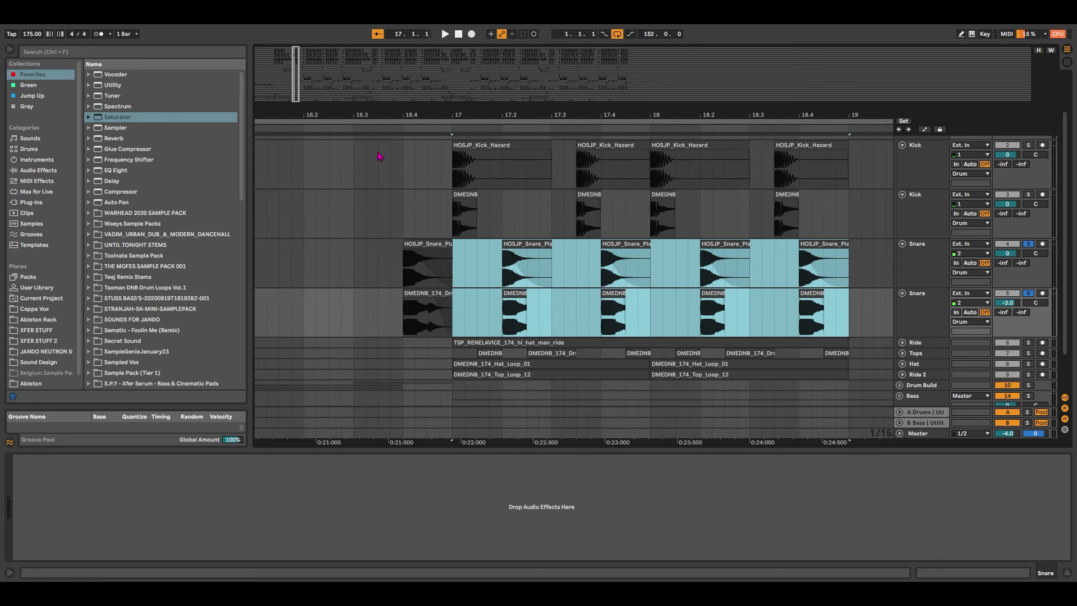
key("space")
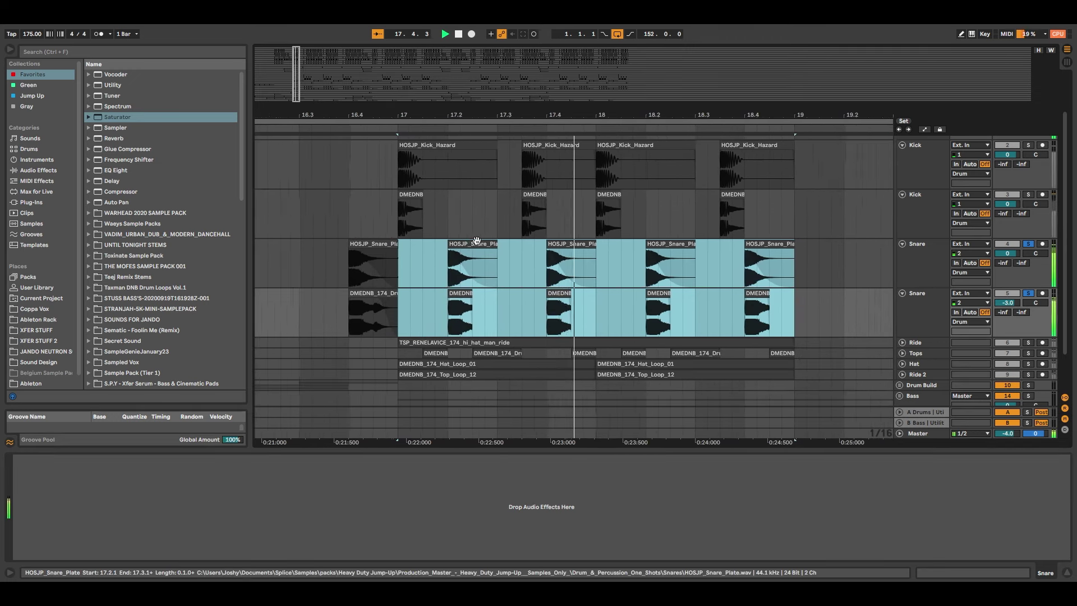
key("space")
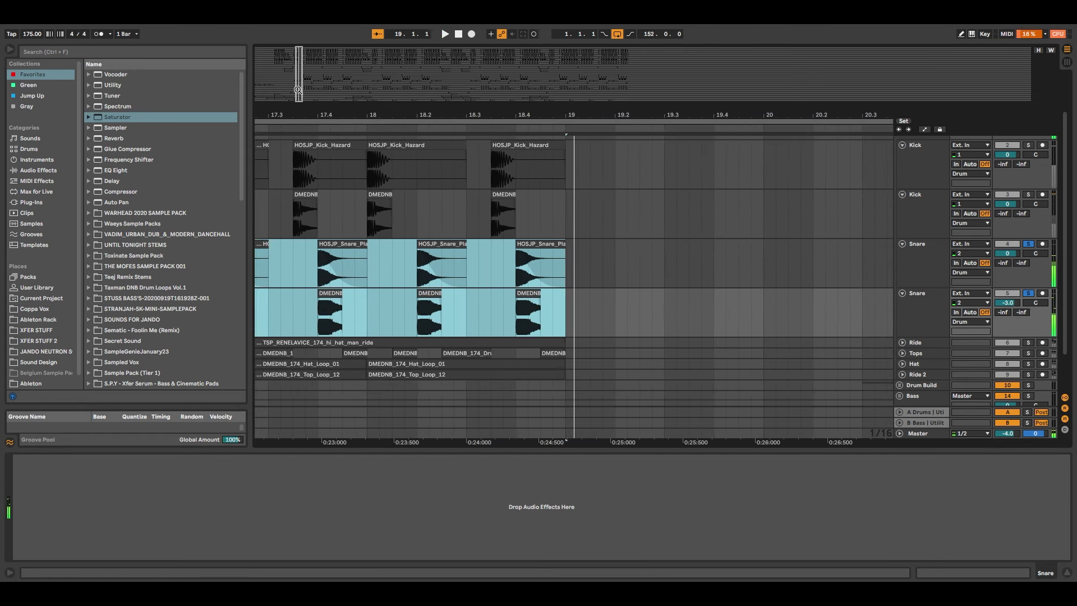
Unfold the Ride, Tops, Hat and Ride 2 tracks to show their waveforms.
mouse_move(298, 90)
left_mouse_down()
mouse_move(305, 74)
mouse_move(295, 88)
left_mouse_up()
left_click(903, 342)
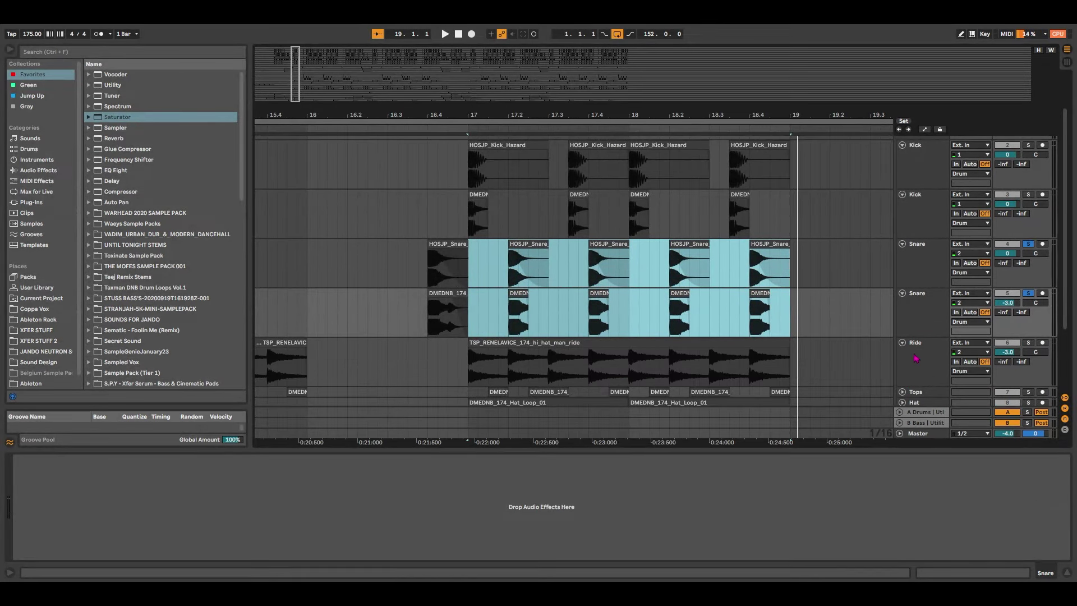
scroll(916, 358, "down", 1)
left_click(903, 346)
left_click(902, 336)
scroll(916, 362, "down", 1)
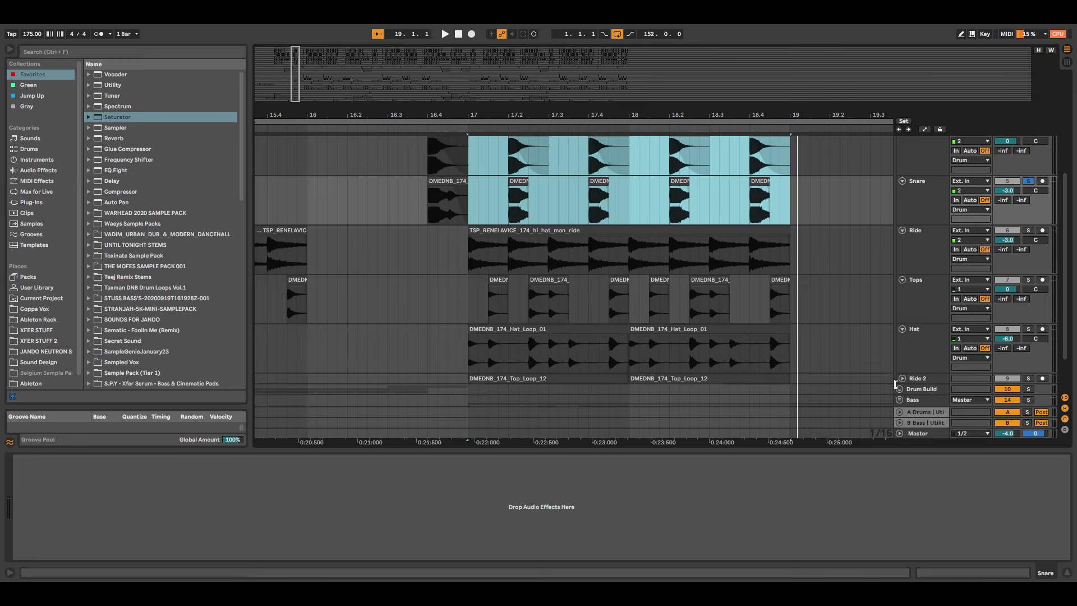
left_click(902, 378)
Select the Ride track's TSP_RENELAVICE_174_hi_hat_man_ride clip at bar 17 and play it in solo.
left_click(480, 213)
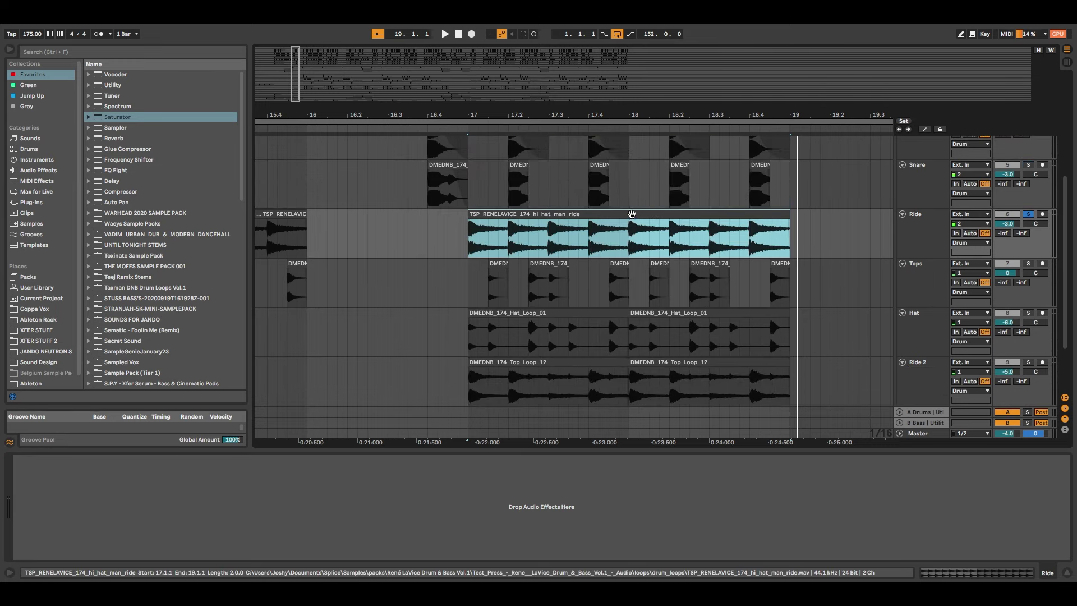
key("space")
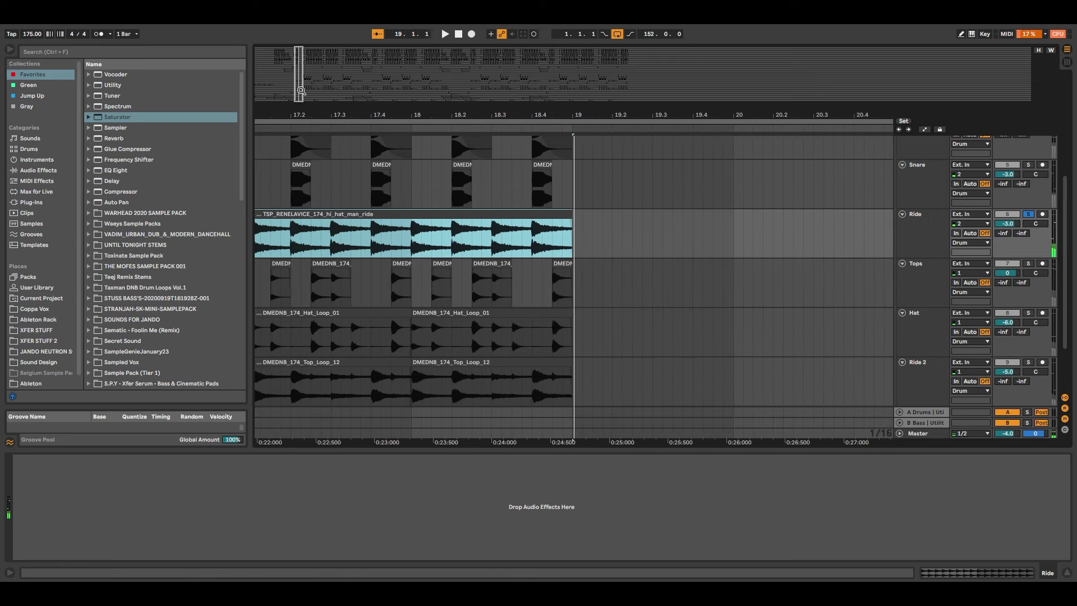
key("space")
Select the Tops track's clips from bar 17 to bar 19 and play them in solo.
left_click_drag(365, 294, 677, 284)
key("space")
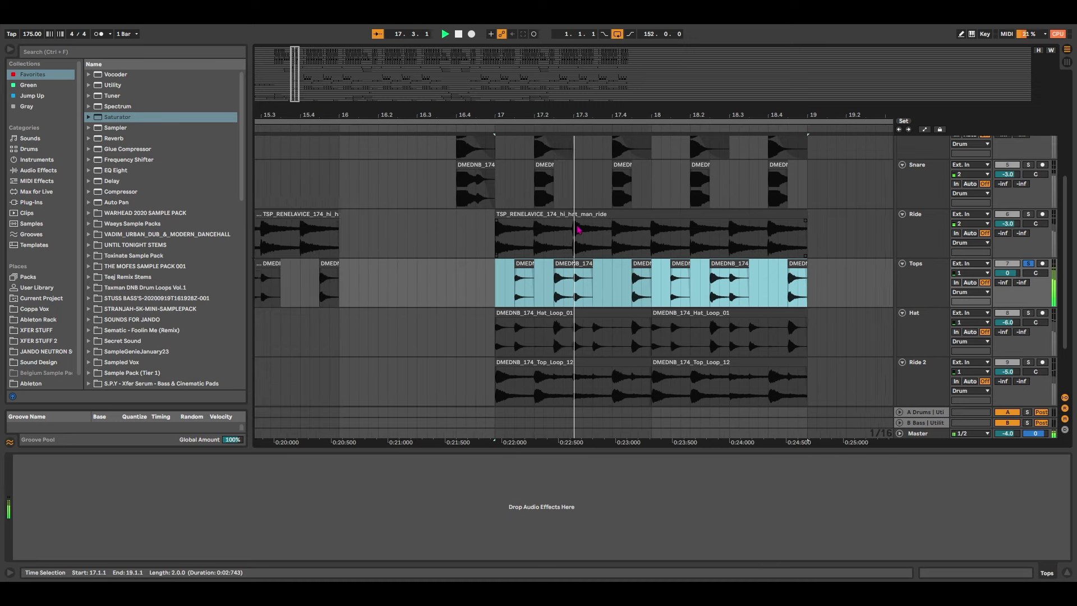
key("space")
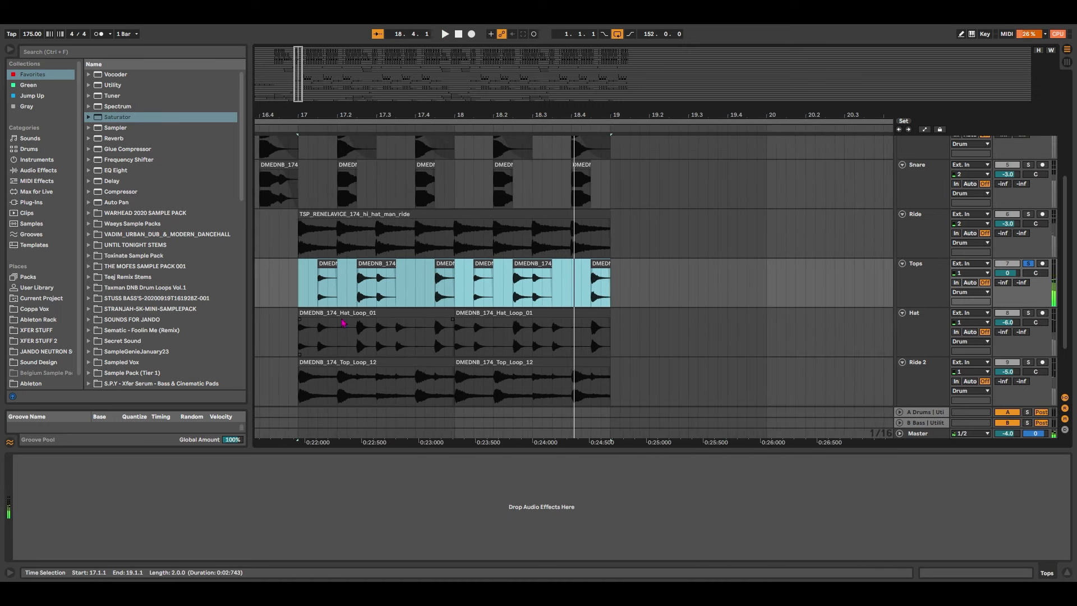
Select the Hat track's first DMEDNB_174_Hat_Loop_01 clip at bar 17 and play it in solo.
left_click(308, 314)
key("s")
key("space")
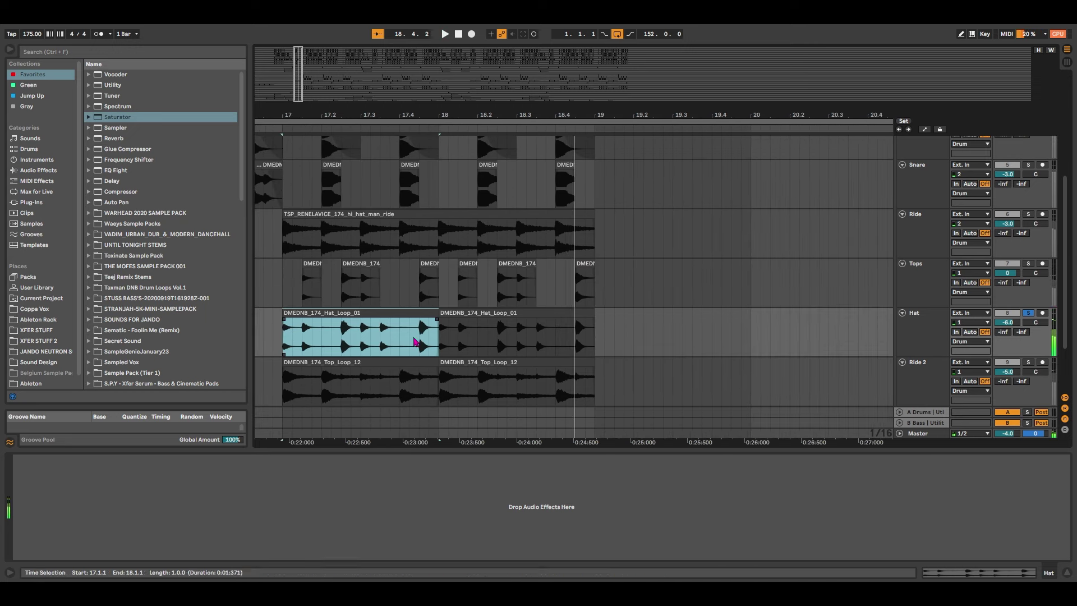
Play the Ride 2 track's DMEDNB_174_Top_Loop_12 clip in solo and select the track's clips from bar 17 to bar 19.
left_click(336, 369)
key("s")
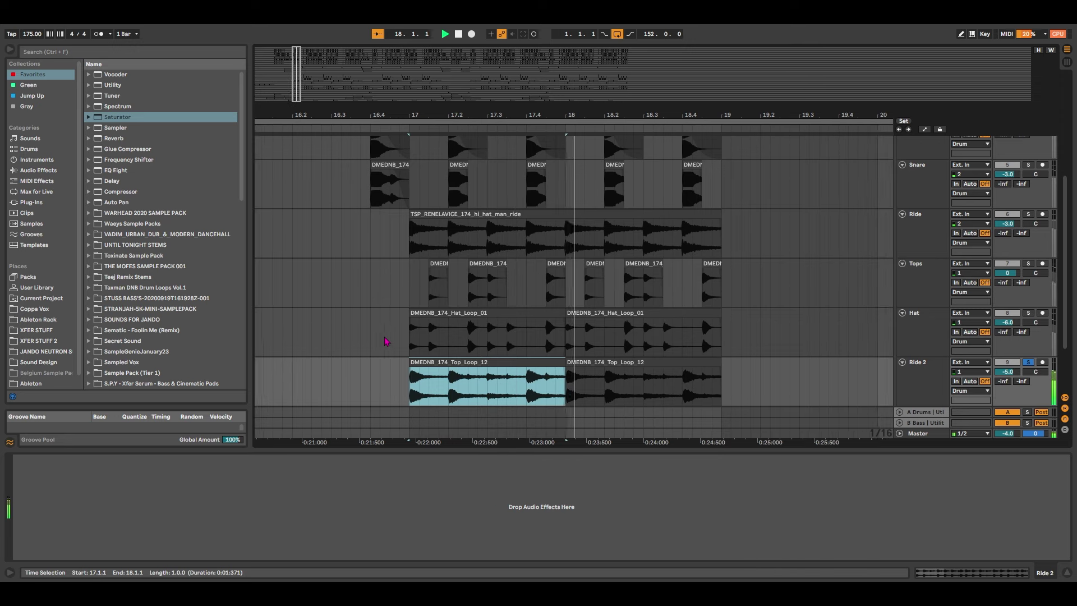
key("space")
left_click_drag(587, 387, 585, 349)
left_click(343, 360)
scroll(343, 360, "down", 2)
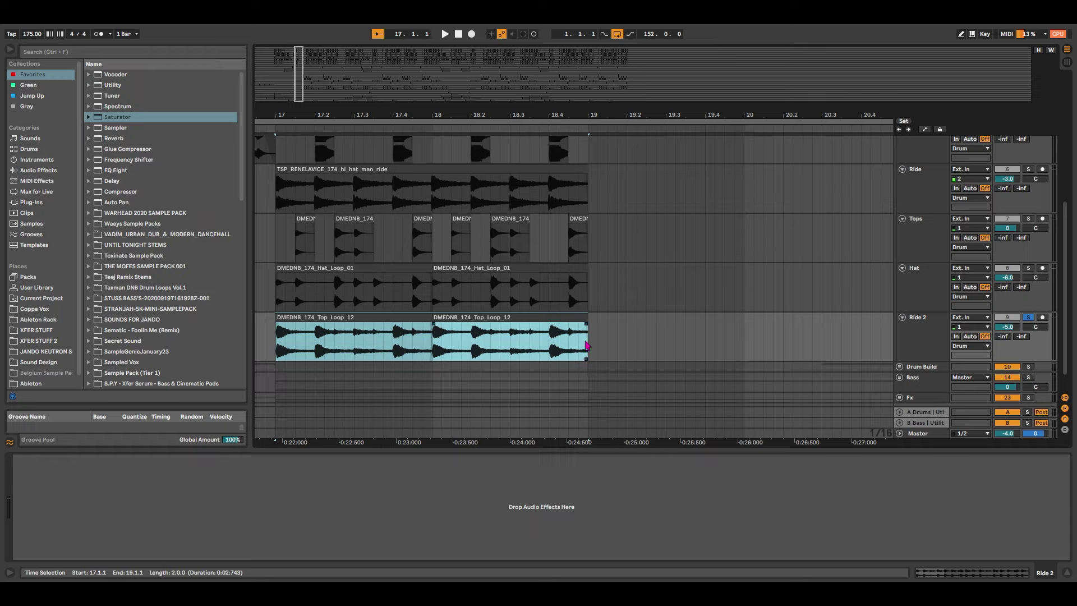
Open the first Ride 2 clip in an enlarged clip view and examine its warp mode options.
double_click(358, 337)
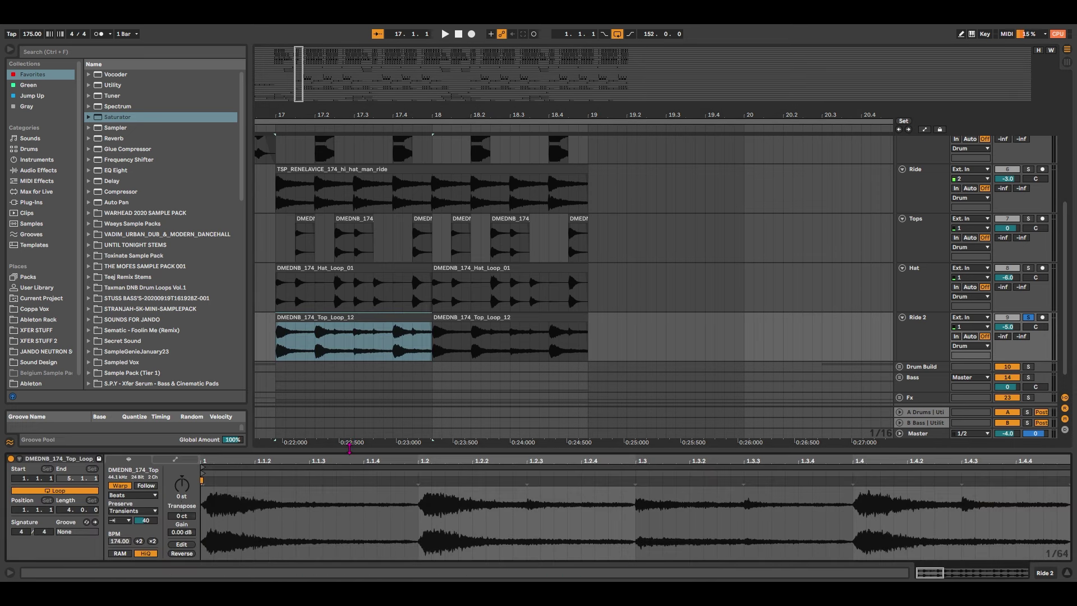
left_click_drag(349, 447, 335, 362)
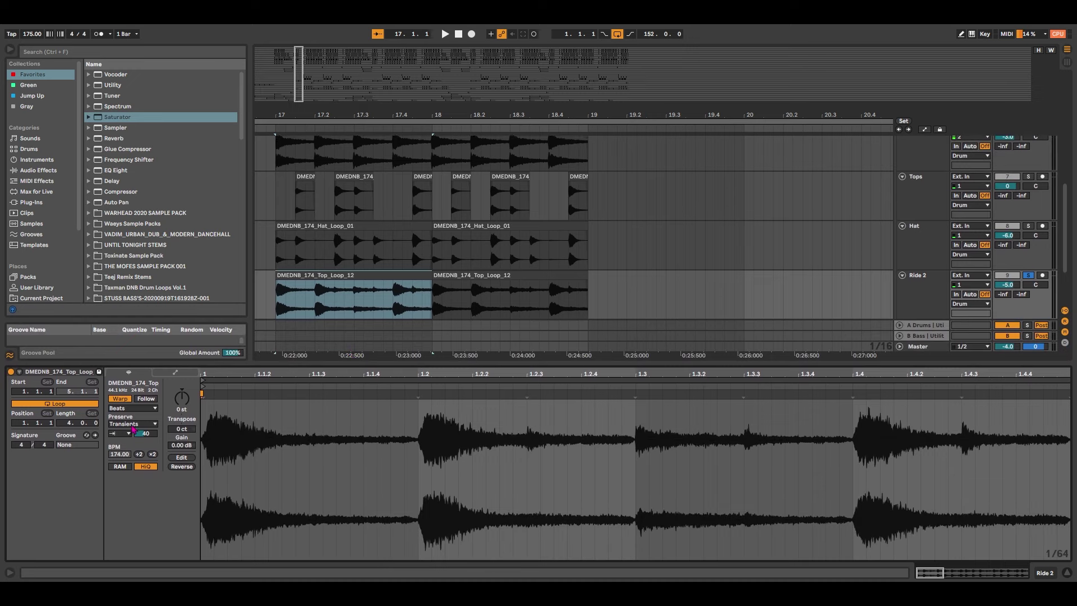
left_click(133, 409)
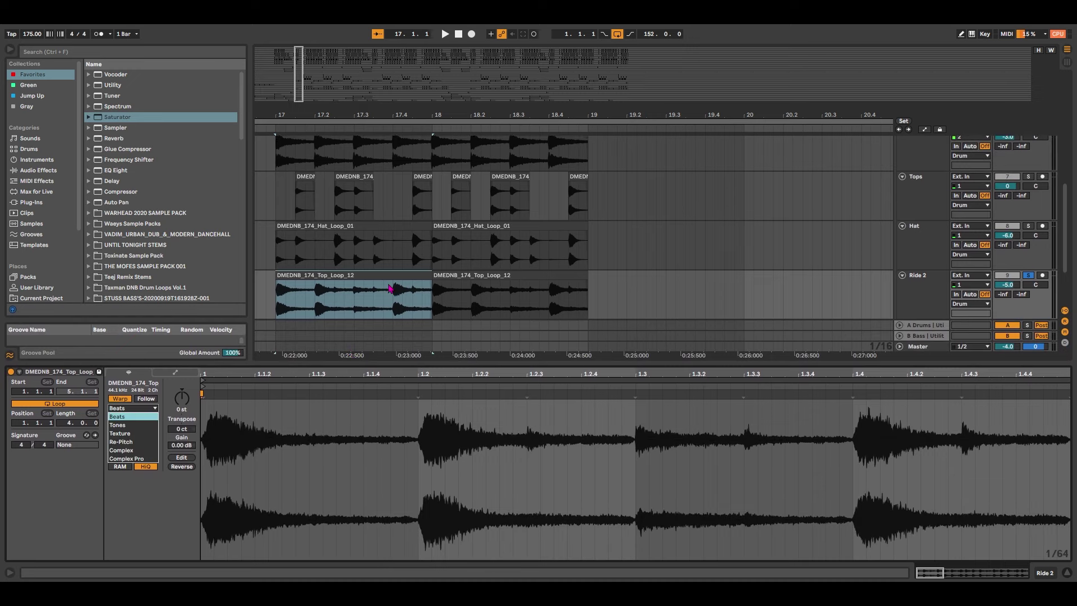
left_click(139, 392)
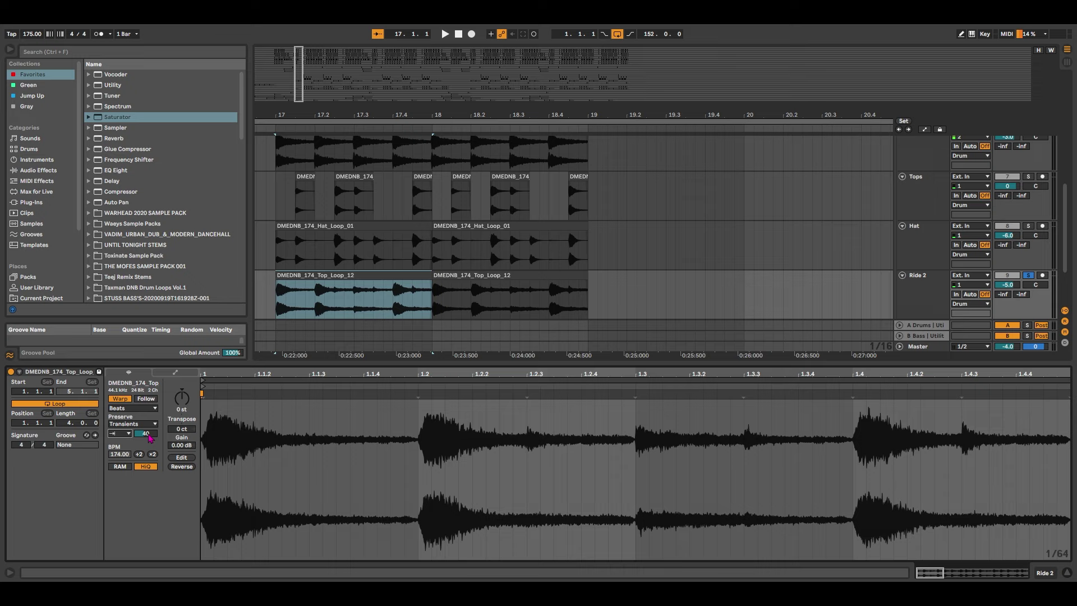
Try other transient envelope amounts on the first Ride 2 clip, playing it to compare, and return the value to 40.
left_click_drag(149, 438, 150, 411)
key("space")
key("space")
left_click_drag(150, 438, 150, 472)
key("space")
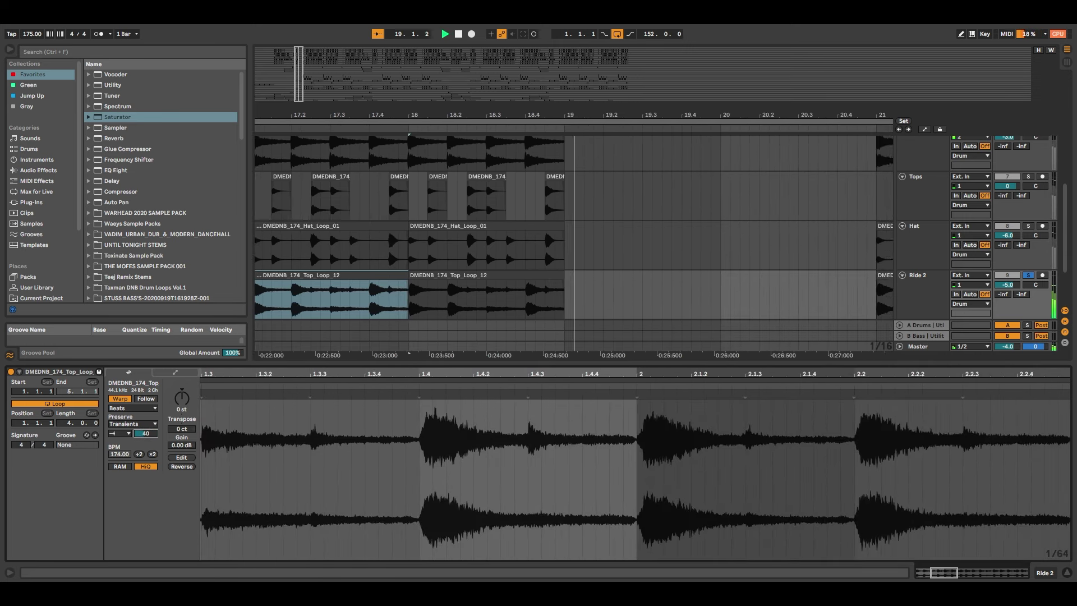
key("space")
key("space")
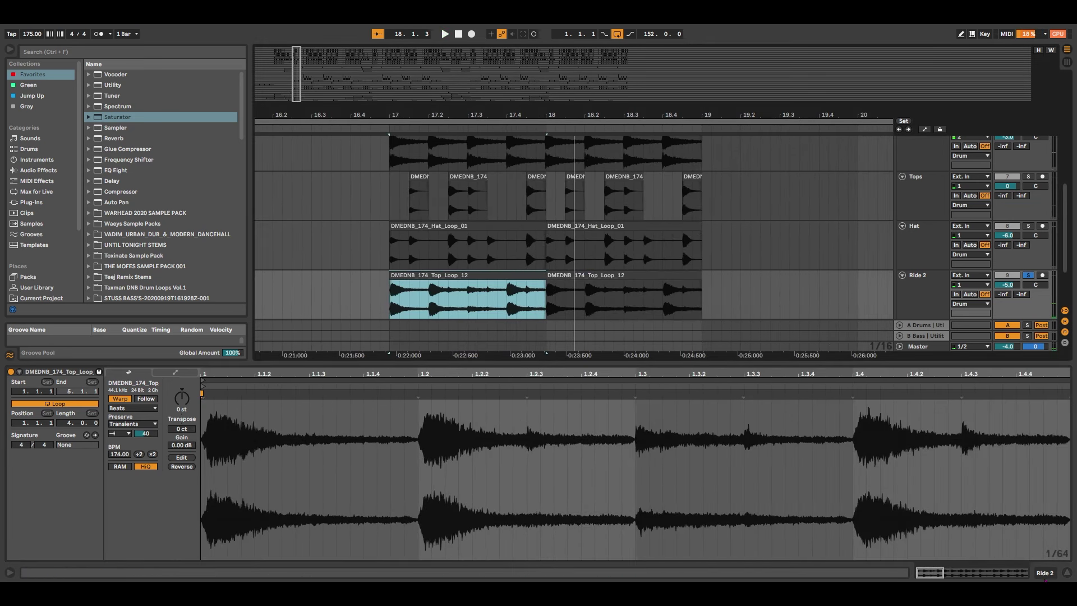
Hide the clip view and play the Ride track's clip from bar 17 in solo.
key("ctrl+alt+l")
left_click(466, 262)
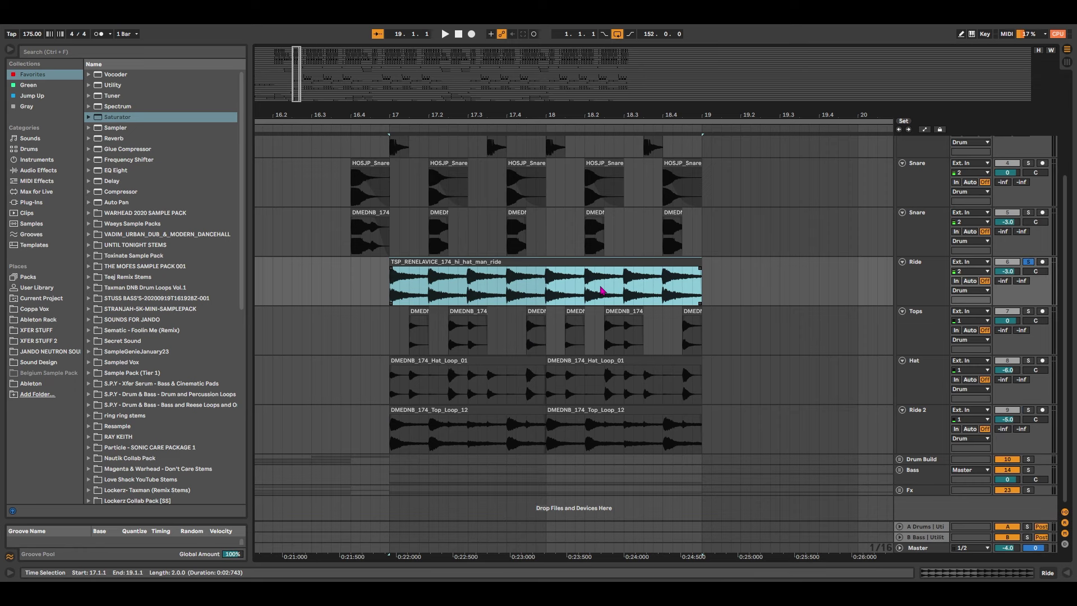
key("space")
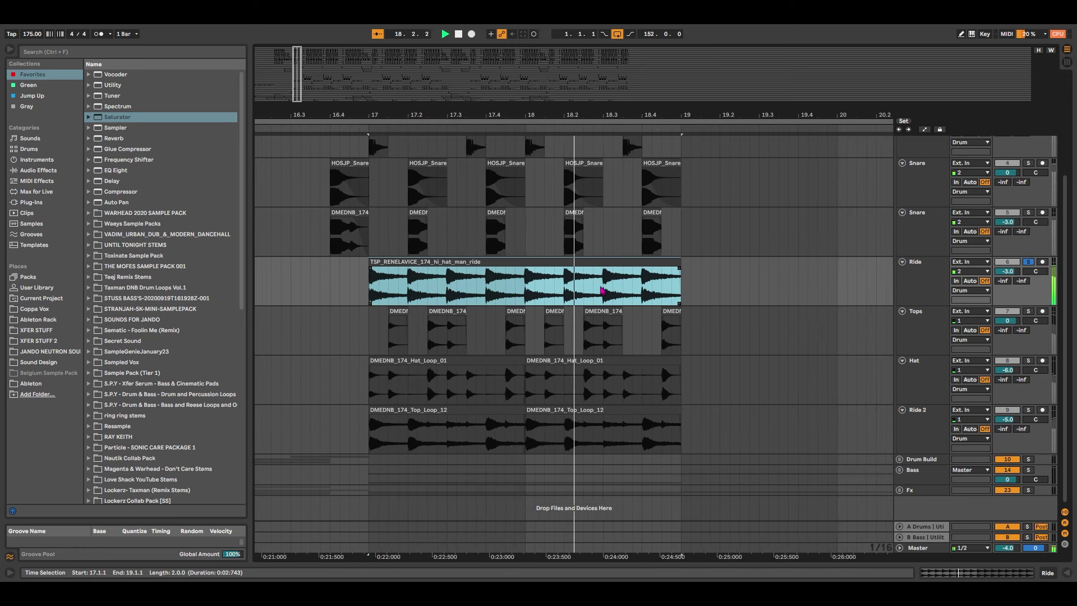
key("space")
Select the Ride 2 track's first top loop at bar 17 and play it in solo.
left_click(432, 412)
key("s")
key("space")
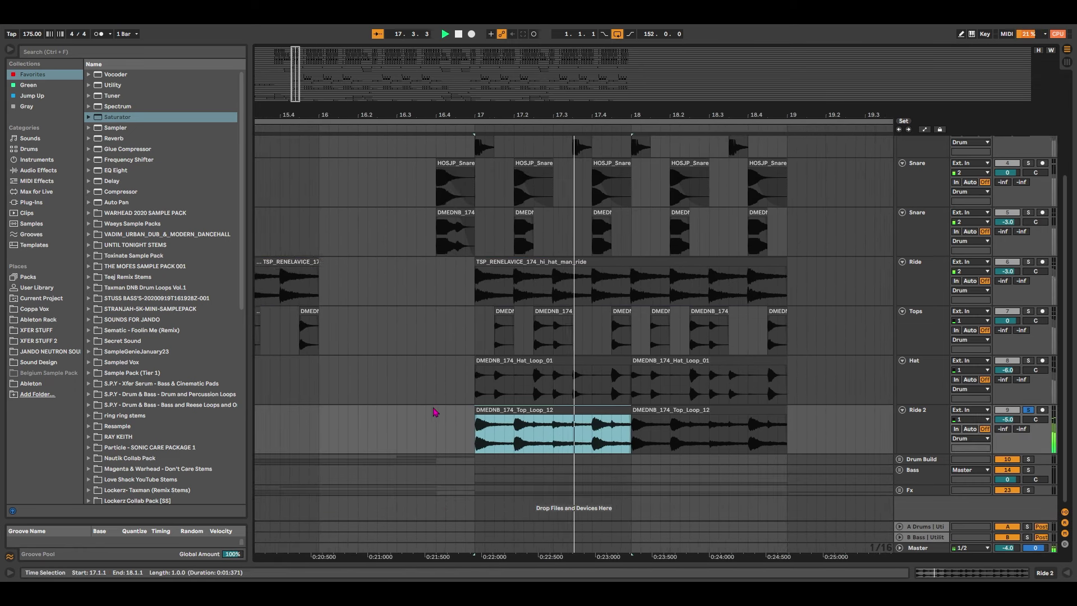
Select the clips from Ride down to Ride 2 between bars 17 and 19 and play these tracks together in solo.
left_click(653, 260, "shift")
key("s")
key("space")
key("space")
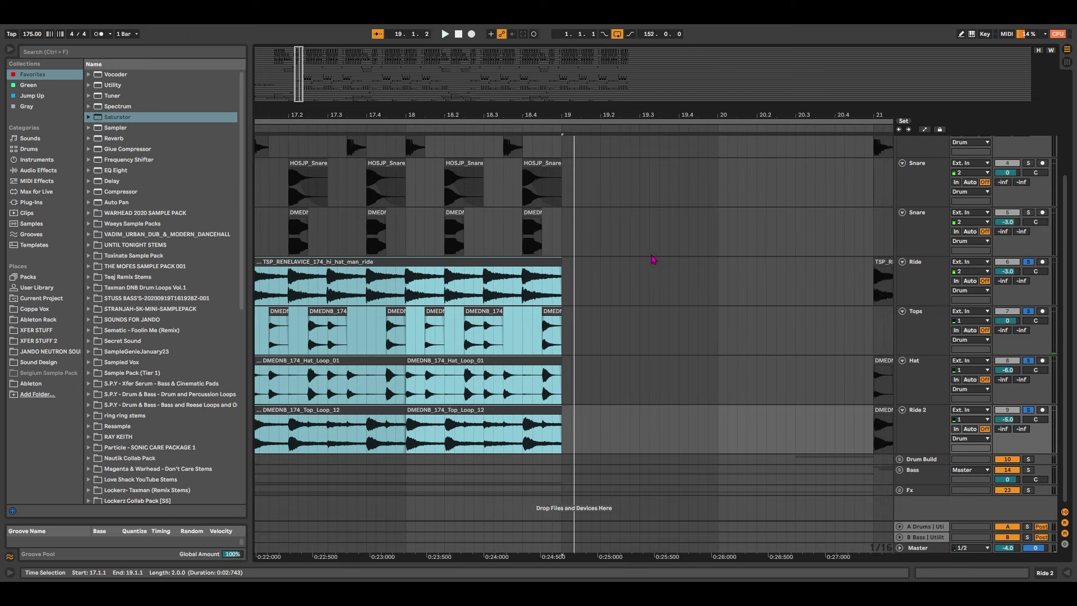
Take the Ride, Tops, Hat and Ride 2 tracks out of solo and place the insert marker at bar 19.
left_click_drag(571, 435, 526, 333)
key("s")
scroll(577, 331, "up", 3)
left_click(576, 330)
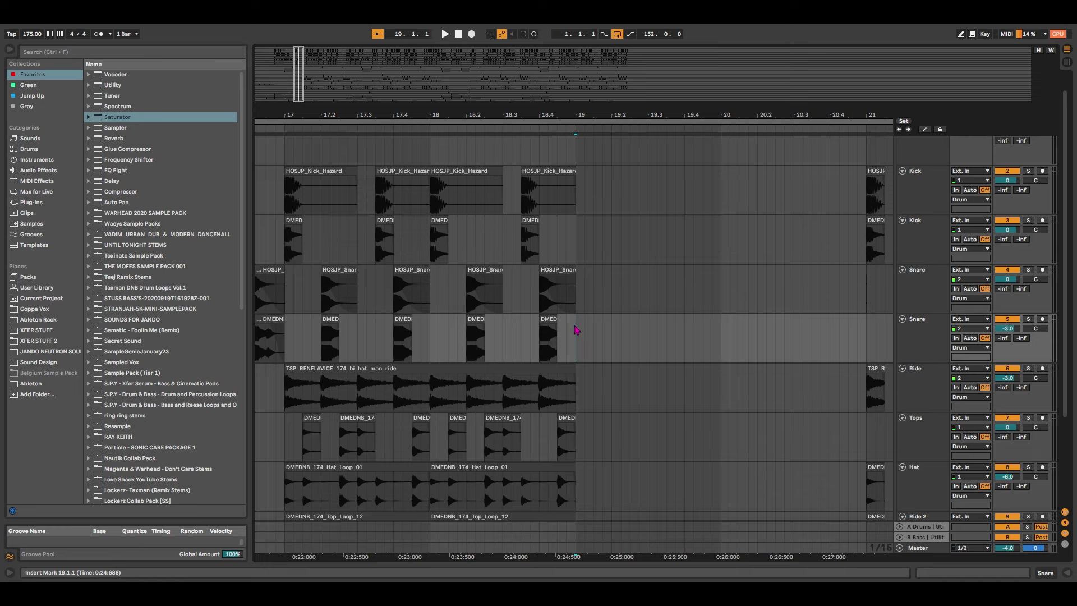
Reselect the Ride, Tops, Hat and Ride 2 clips from bar 17 to bar 19 and solo their tracks.
scroll(359, 278, "down", 3)
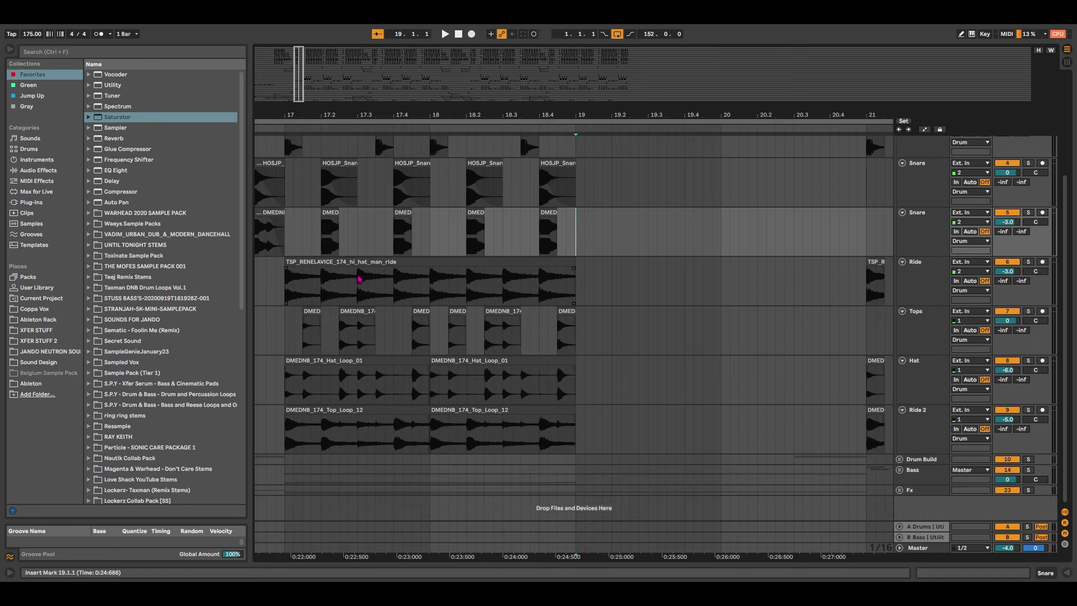
left_click_drag(286, 293, 578, 423)
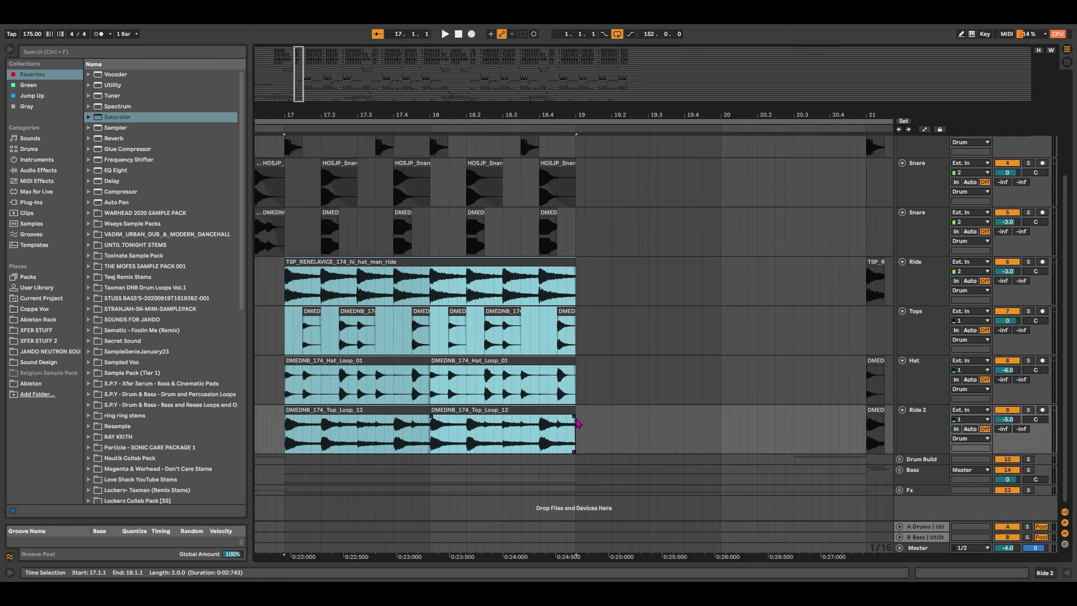
key("s")
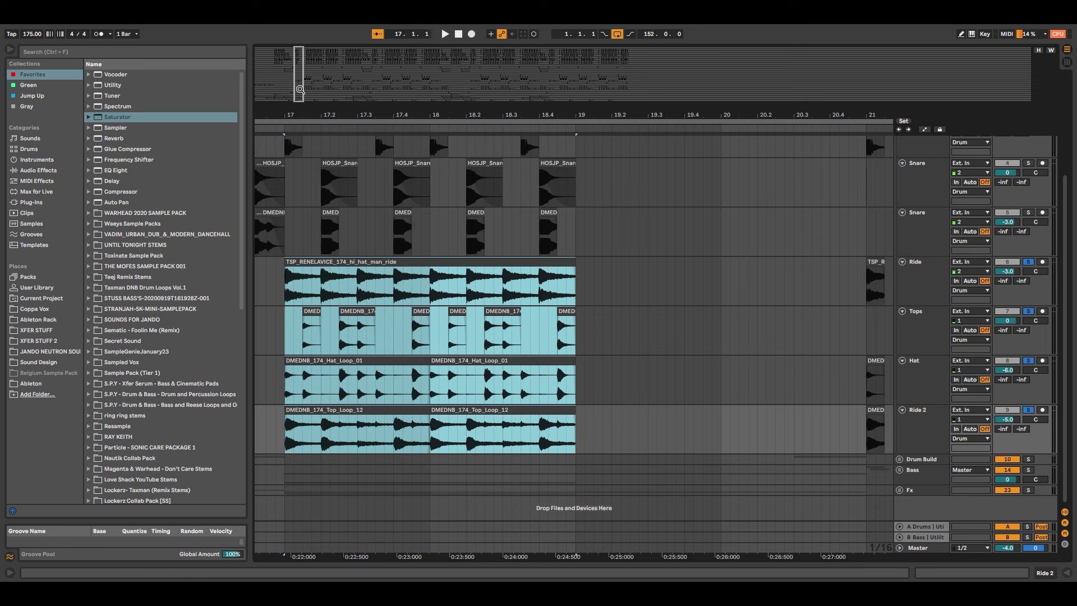
mouse_move(301, 89)
left_mouse_down()
mouse_move(273, 87)
mouse_move(305, 86)
left_mouse_up()
key("z")
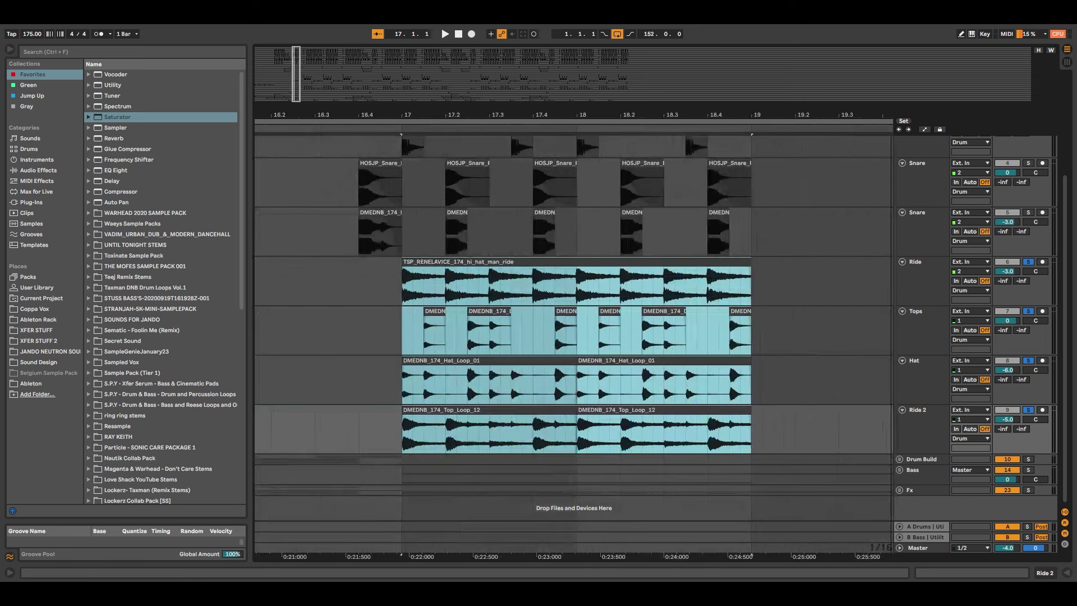
Select the Ride clip at bar 17, followed by the short Tops clip at 17.1.3.
left_click(431, 262)
left_click(443, 312)
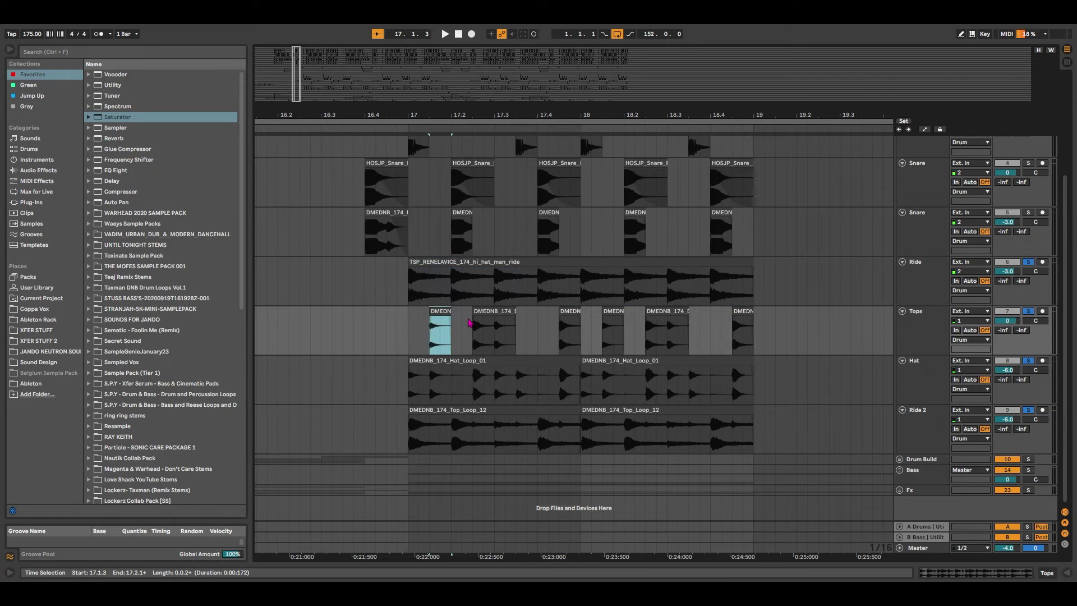